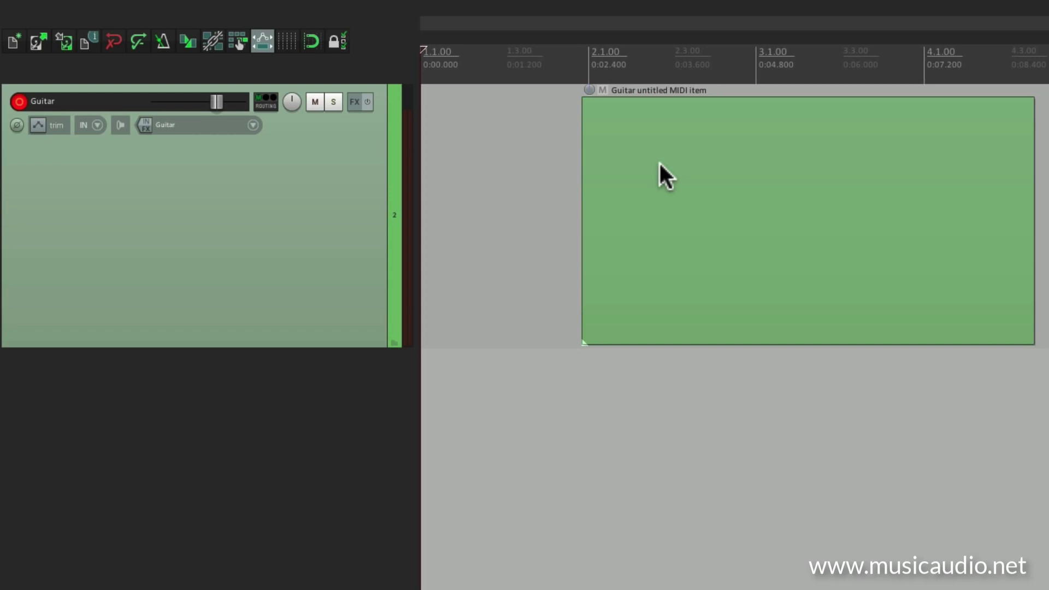
# Step: Undo the insertion of the empty MIDI item and add BC Flanger 3 (Mono) to the Guitar track's regular effects
pyautogui.hotkey('ctrl', 'z')
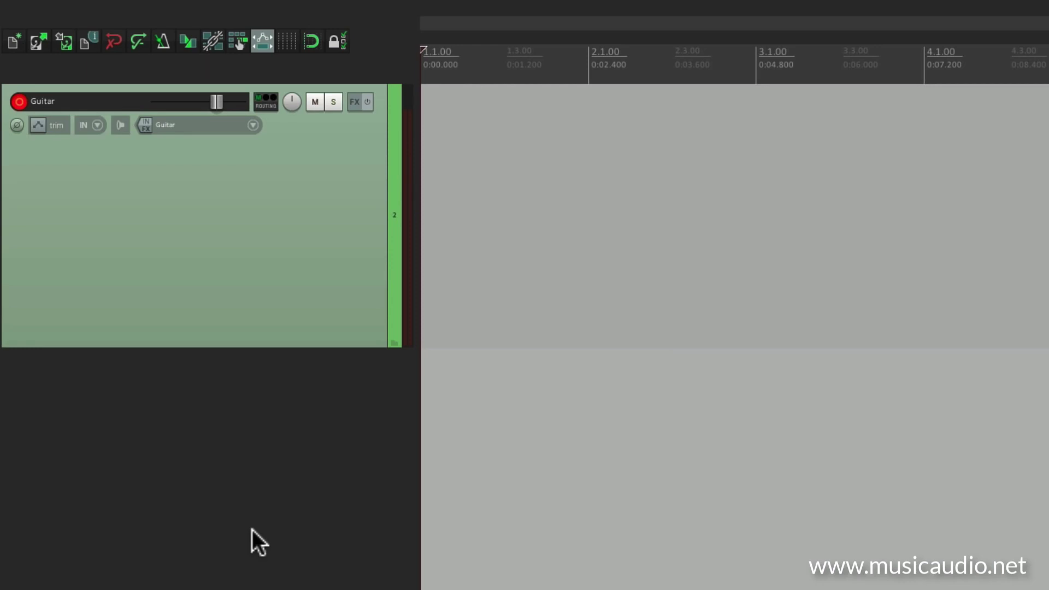
pyautogui.click(352, 102)
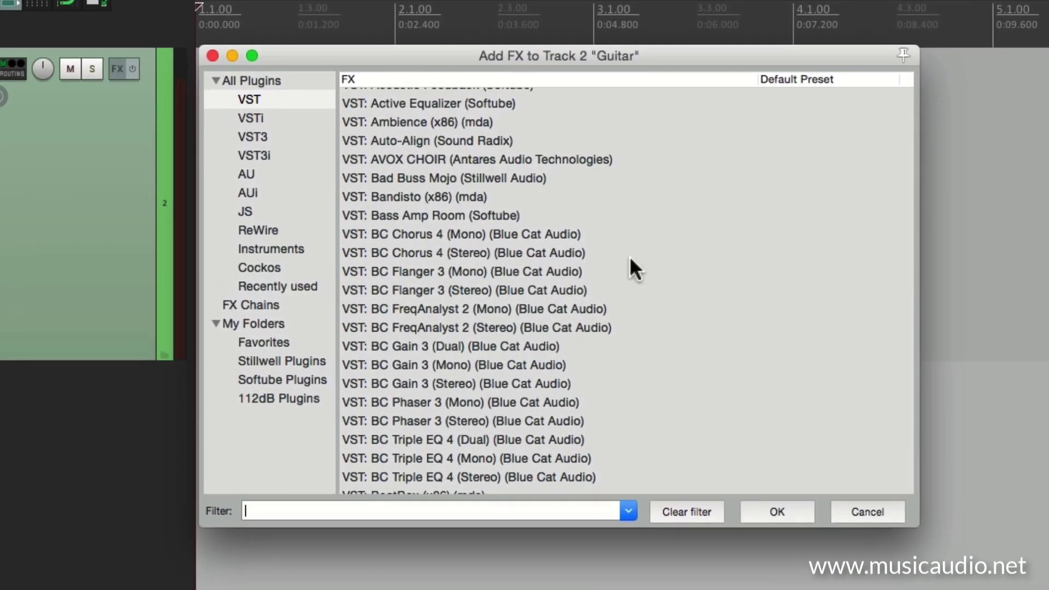
pyautogui.scroll(-3, 629, 256)
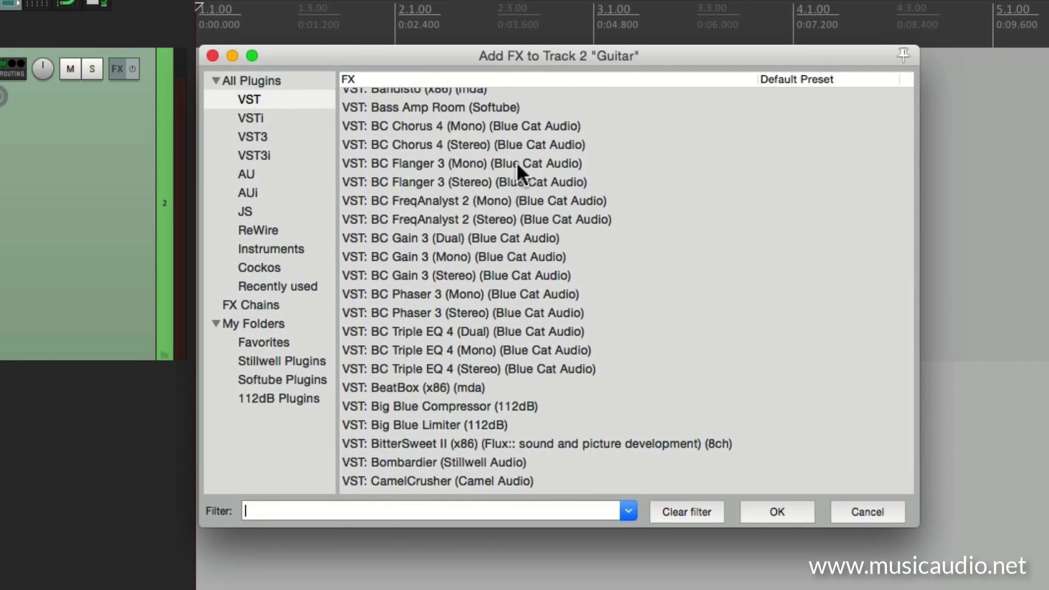
pyautogui.doubleClick(523, 159)
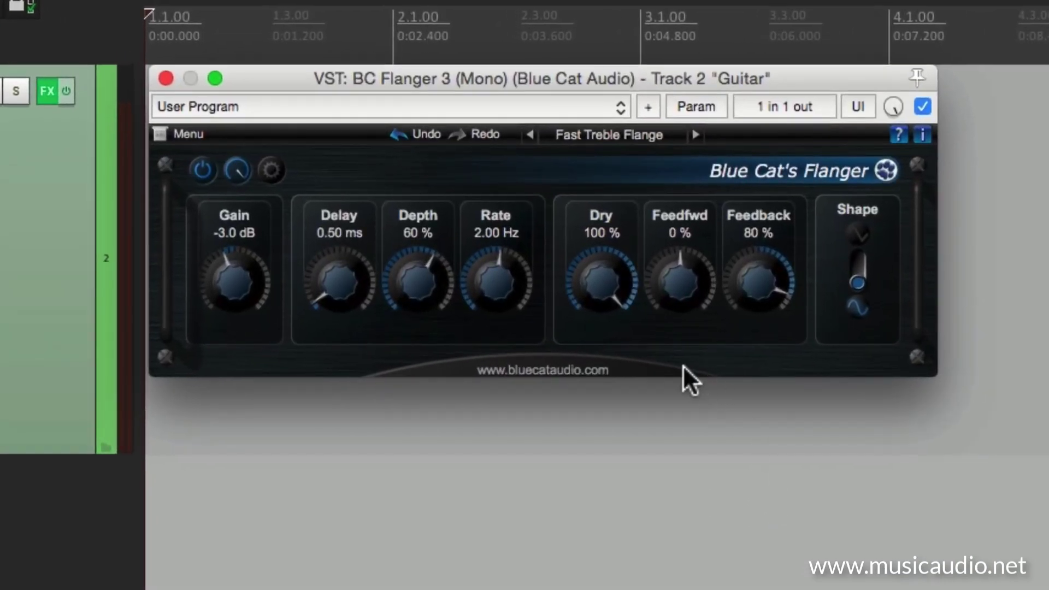
# Step: Set the flanger's depth to 74 % and its rate to 0.33 Hz while monitoring the guitar
pyautogui.press('space')
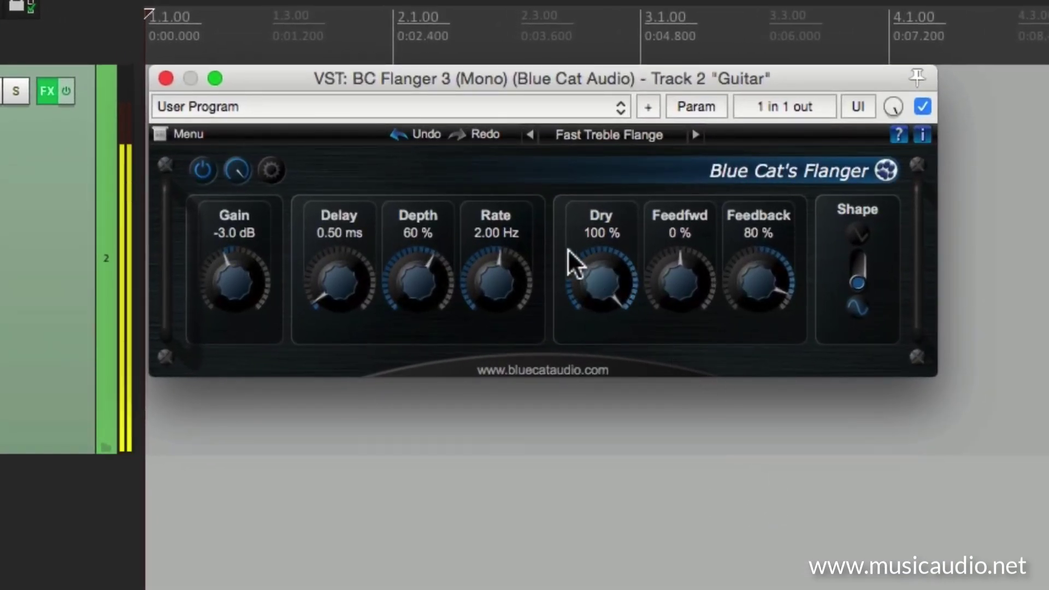
pyautogui.scroll(1, 408, 268)
pyautogui.scroll(13, 408, 267)
pyautogui.moveTo(474, 254); pyautogui.dragTo(482, 313)
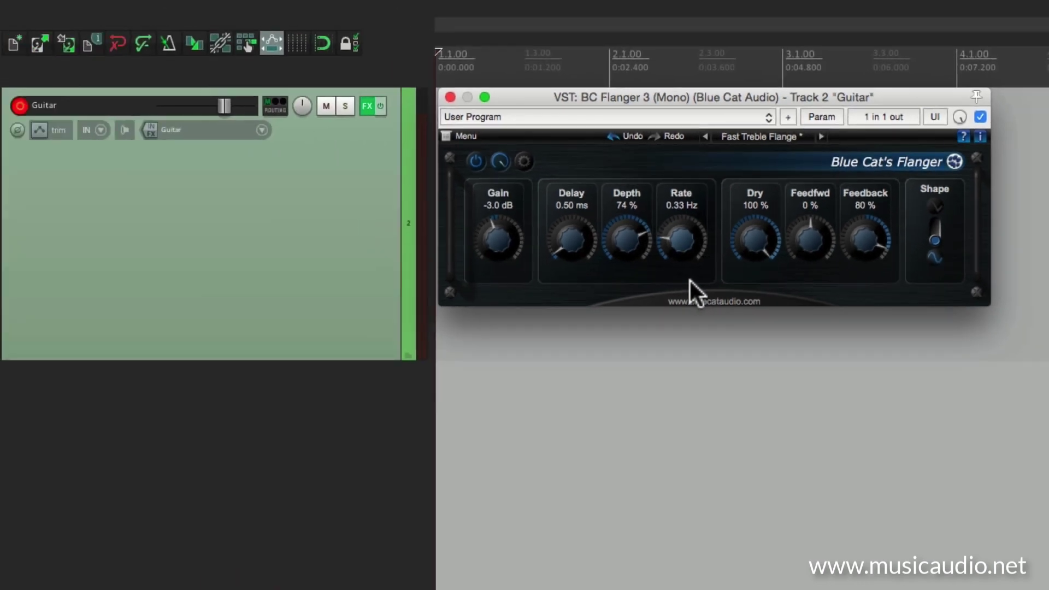
# Step: Record a guitar take from the project start while monitoring through the flanger on the track's effects
pyautogui.hotkey('ctrl', 'r')
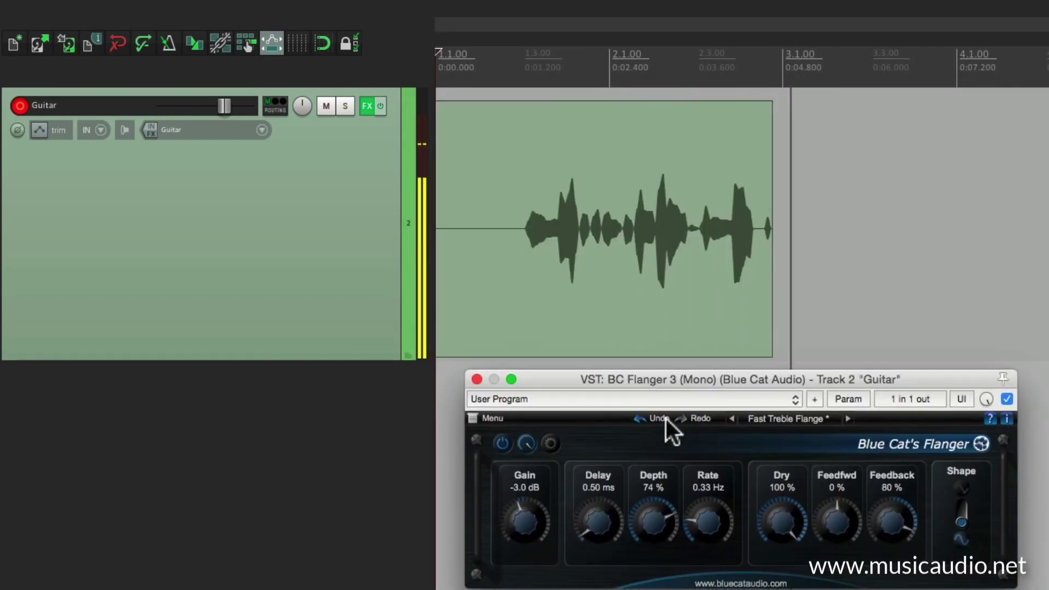
pyautogui.press('space')
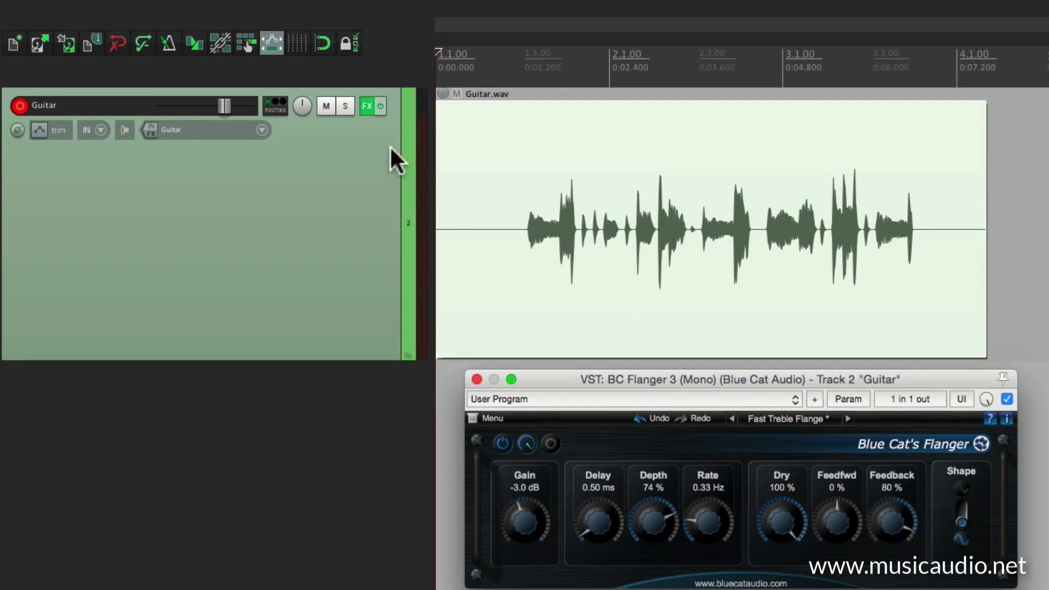
# Step: Bypass the Guitar track's effects and play the recorded take from just before its first notes
pyautogui.click(381, 105)
pyautogui.click(505, 95)
pyautogui.press('space')
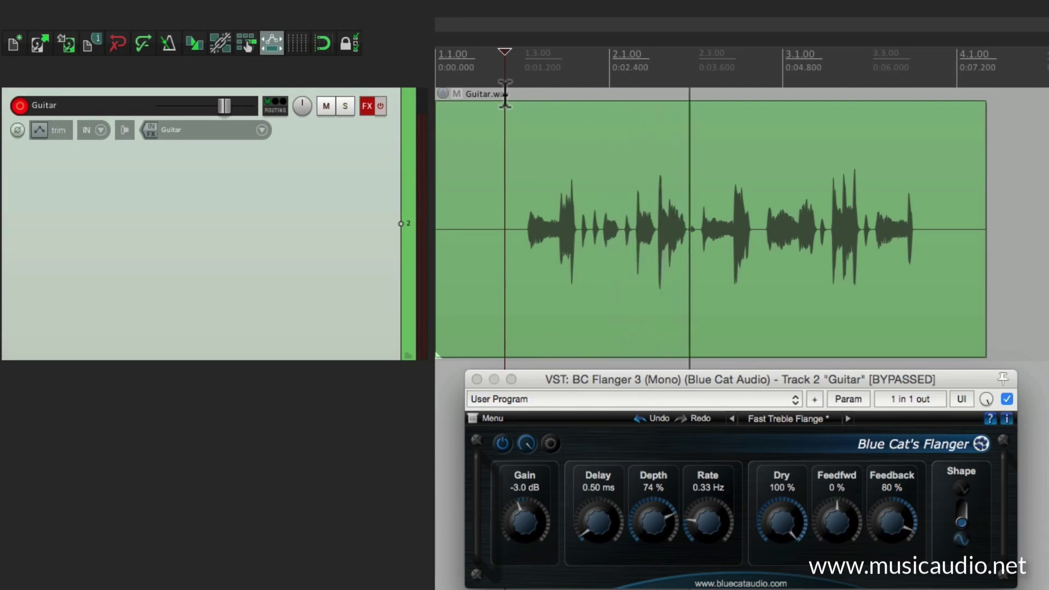
pyautogui.press('space')
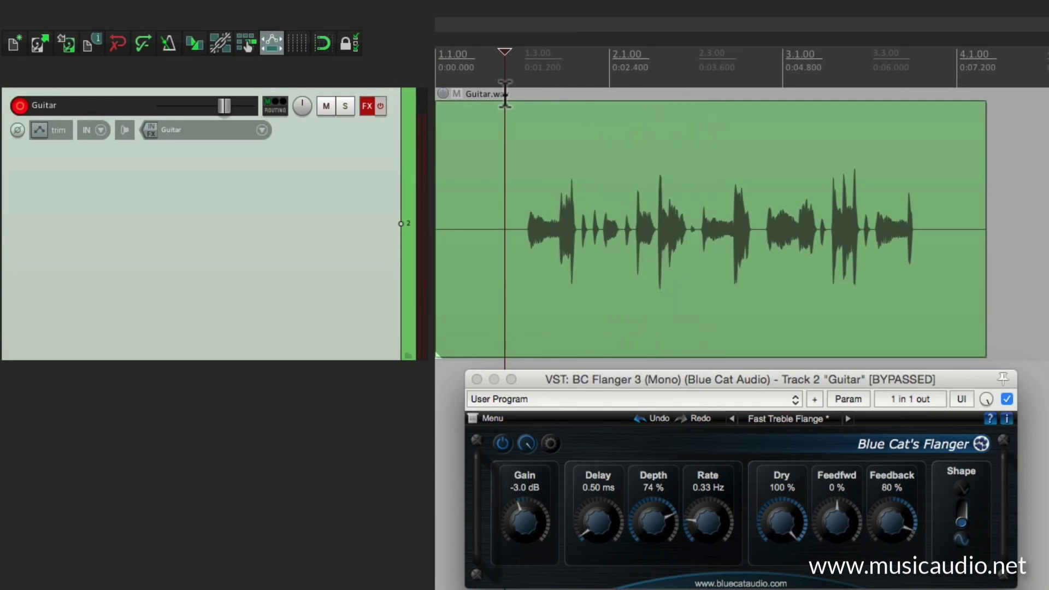
# Step: Re-enable the Guitar track's effects and play the same passage through the flanger
pyautogui.click(381, 106)
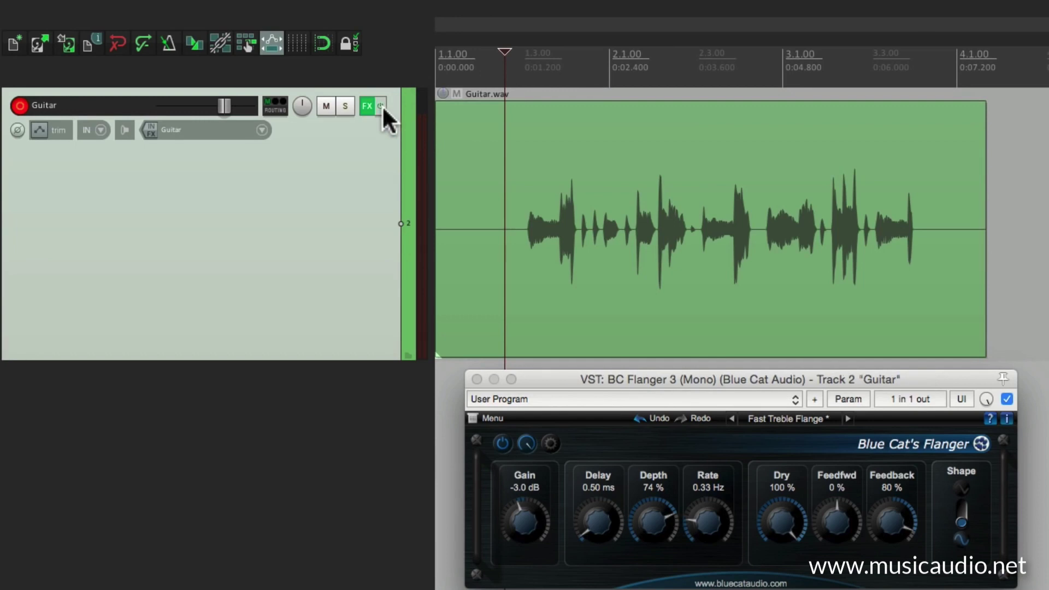
pyautogui.press('space')
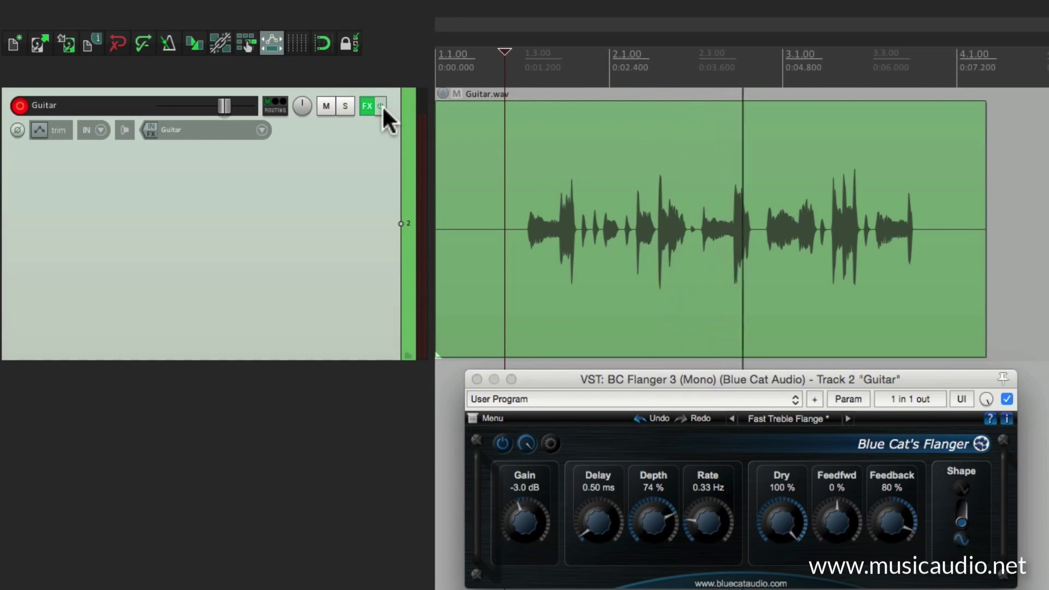
pyautogui.press('space')
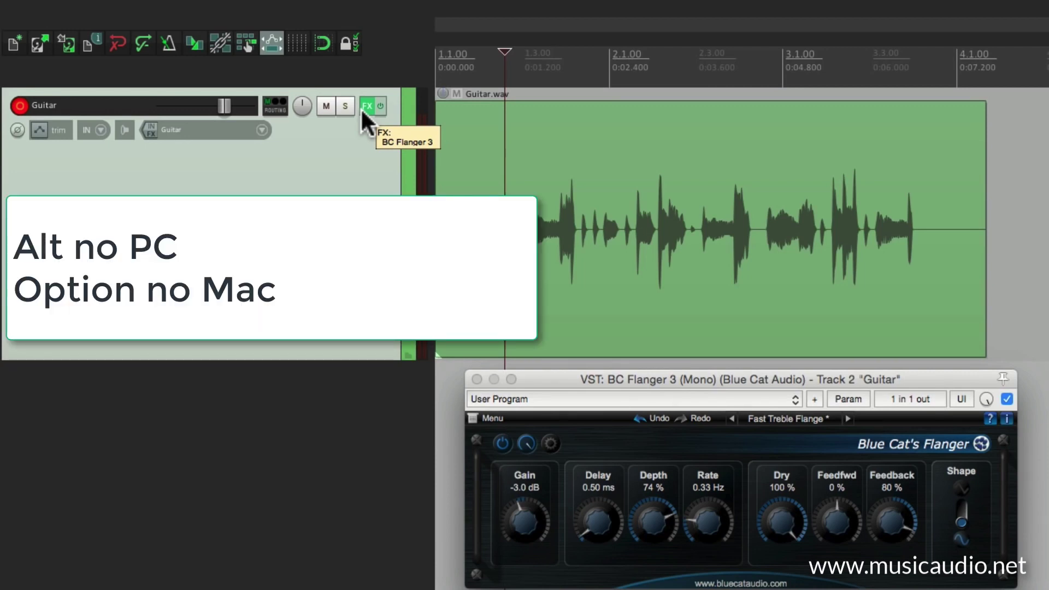
# Step: Move the flanger from the track's regular effects to its input FX and undo the recorded guitar take
pyautogui.moveTo(262, 109); pyautogui.dragTo(152, 130)
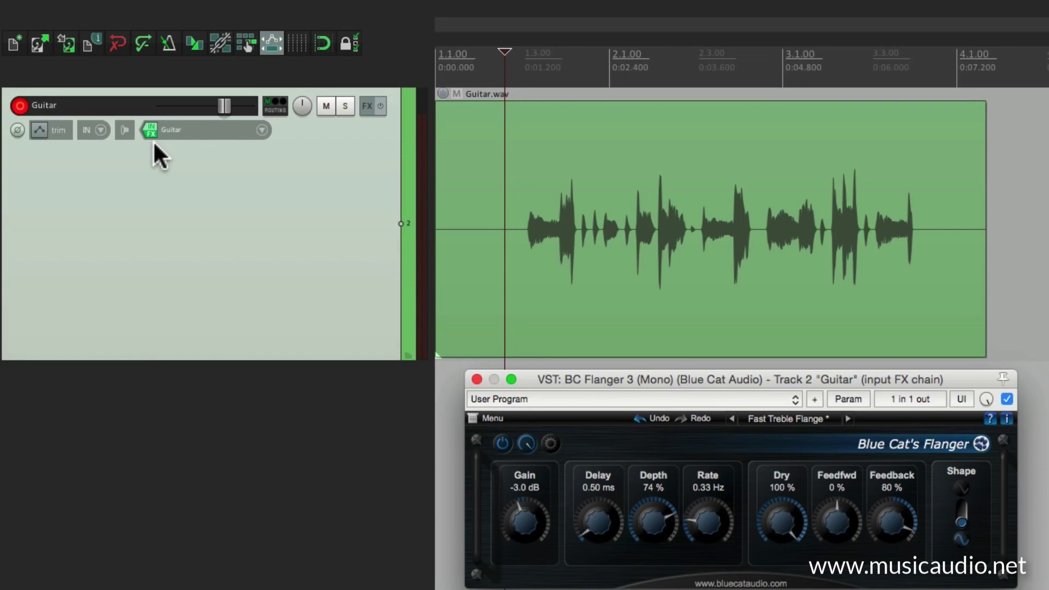
pyautogui.click(488, 227)
pyautogui.press('super+z')
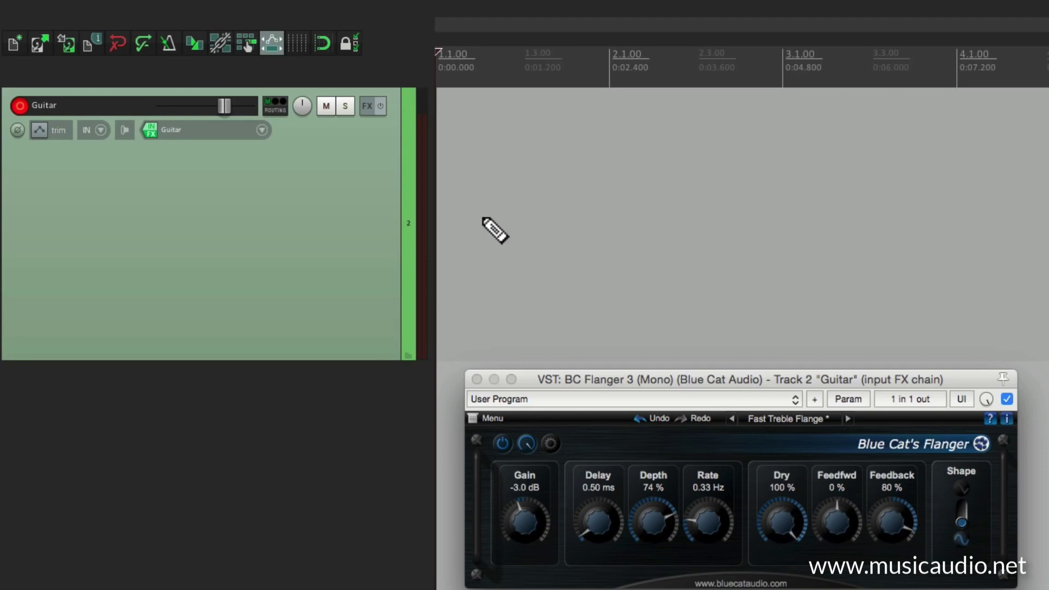
# Step: Record a new guitar take through the input flanger and remove the flanger from the input FX
pyautogui.press('super+r')
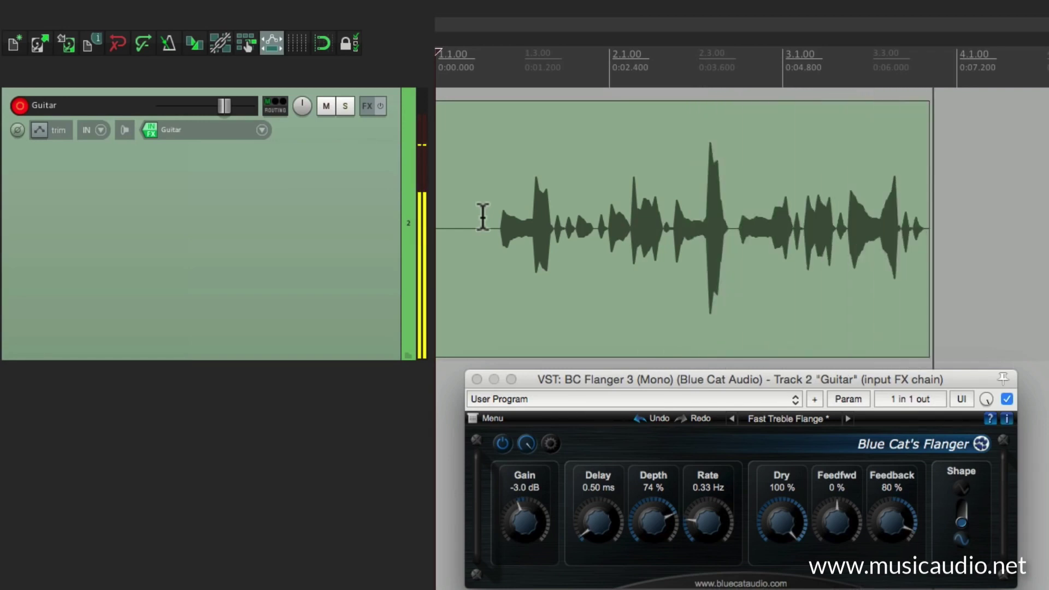
pyautogui.press('space')
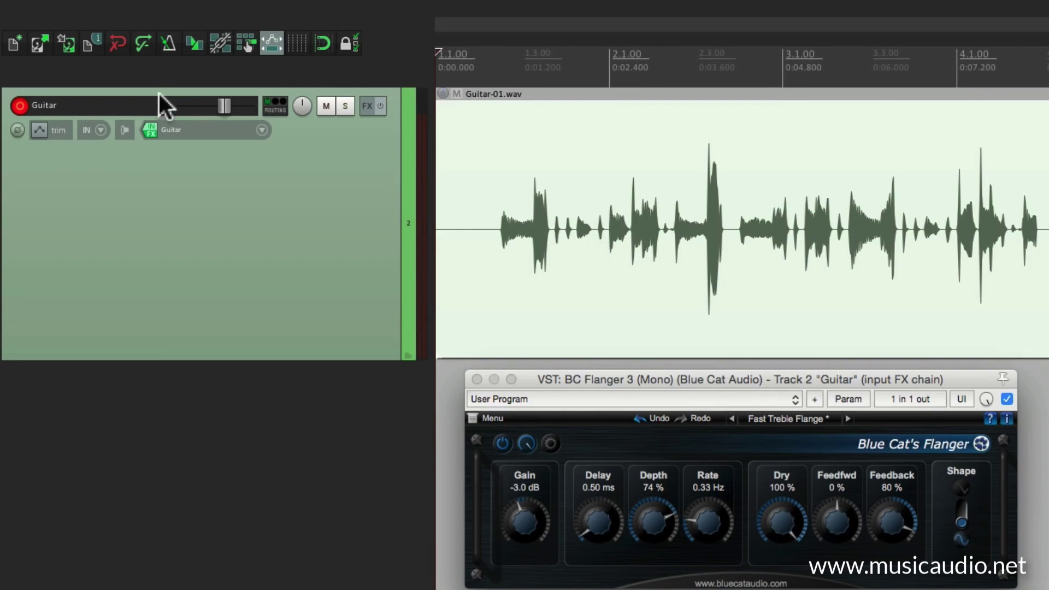
pyautogui.click(153, 130)
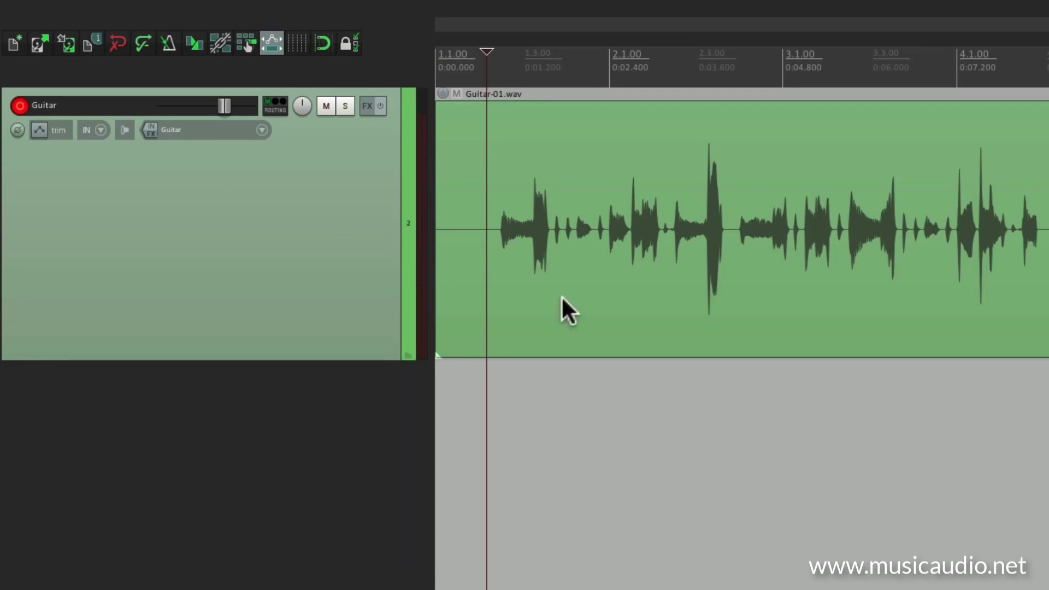
# Step: Play back the flanged guitar take without any plugin and delete it from the track
pyautogui.press('space')
pyautogui.click(604, 227)
pyautogui.press('Delete')
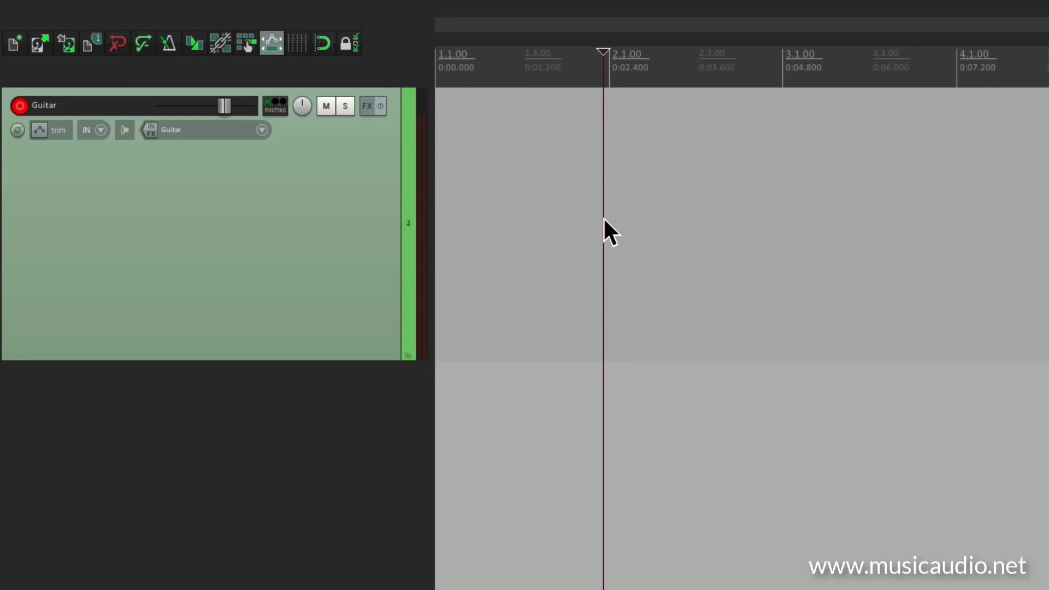
# Step: Add BC Phaser 3 (Mono) to the Guitar track's input FX and set its rate to 0.96 Hz
pyautogui.click(150, 134)
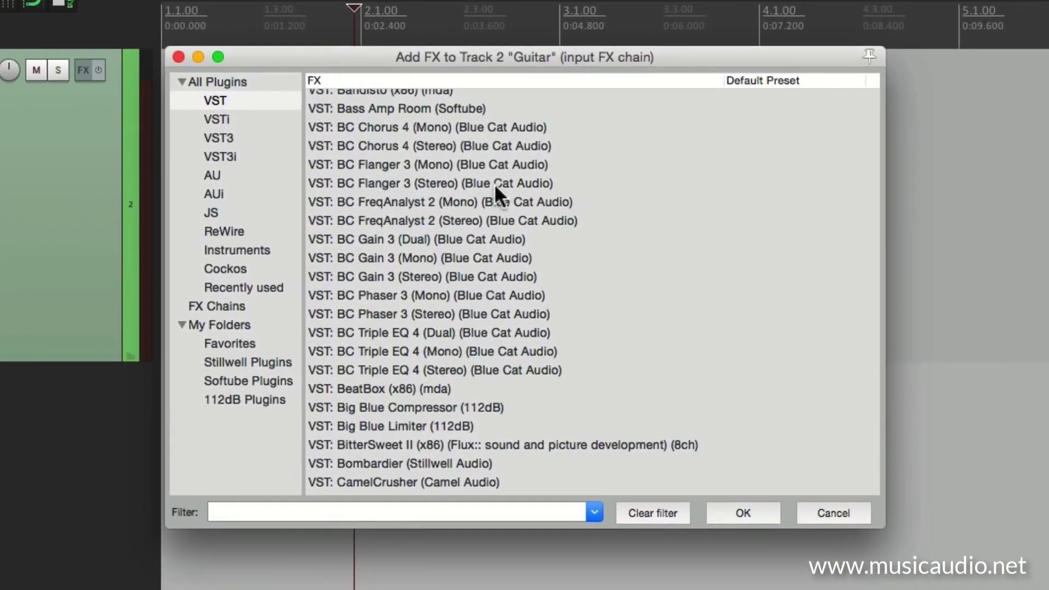
pyautogui.scroll(-3, 412, 250)
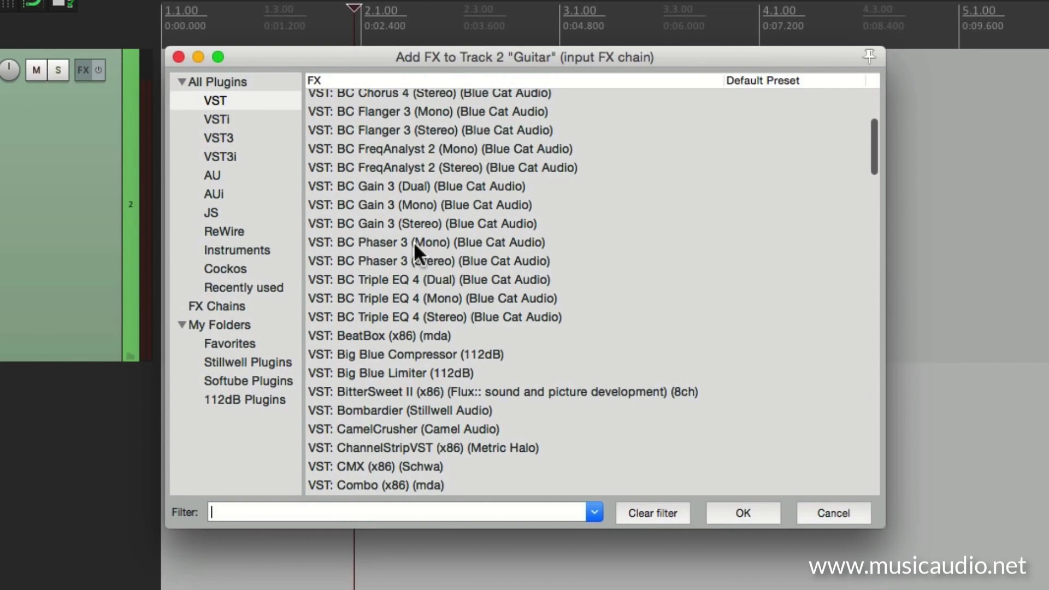
pyautogui.doubleClick(414, 242)
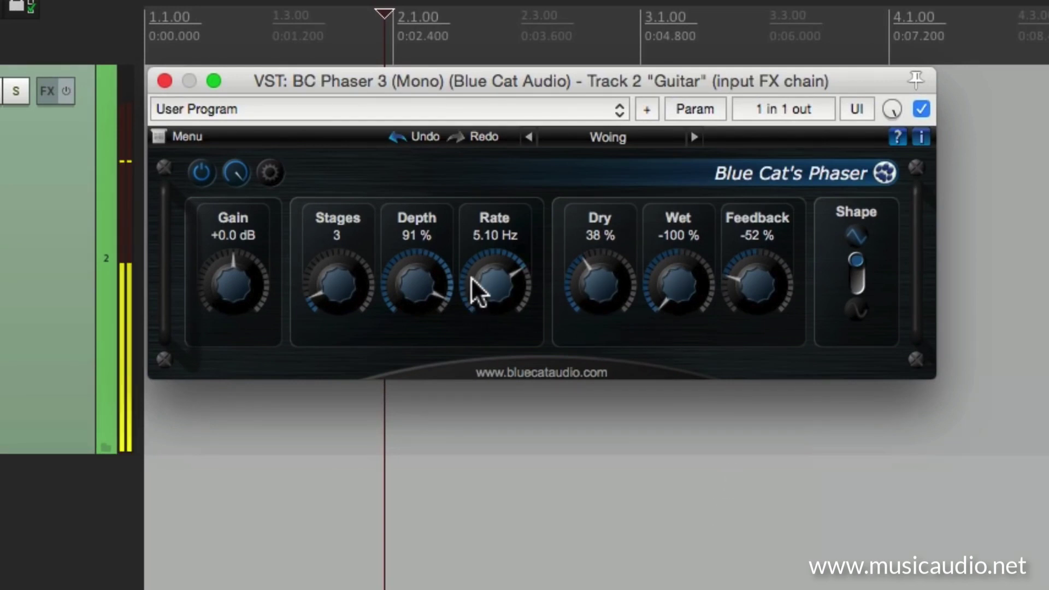
pyautogui.moveTo(481, 274); pyautogui.dragTo(481, 325)
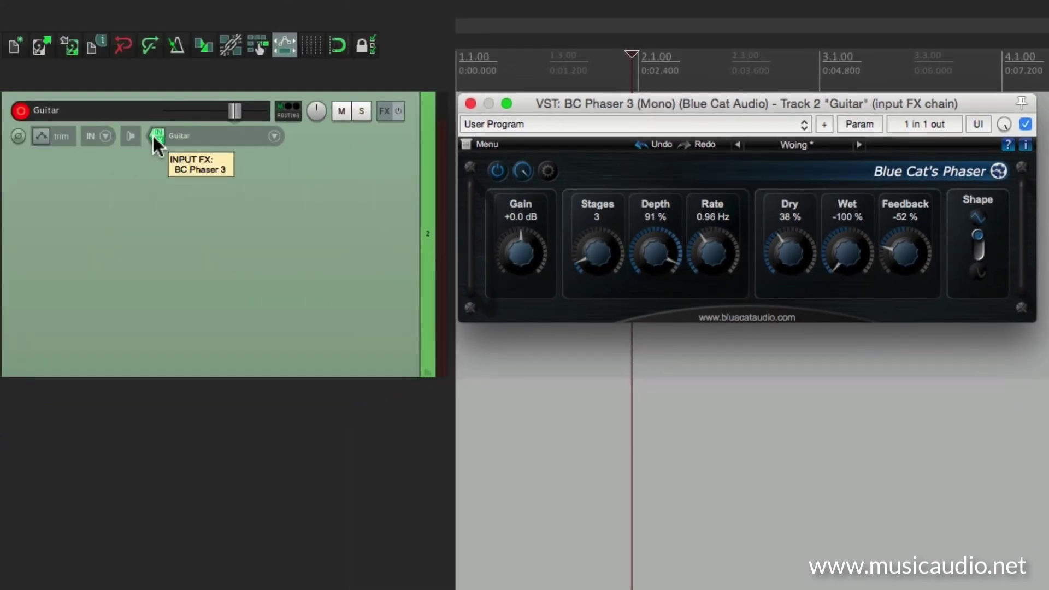
# Step: Record a guitar take through the input phaser and remove the phaser from the input FX
pyautogui.moveTo(574, 104); pyautogui.dragTo(604, 408)
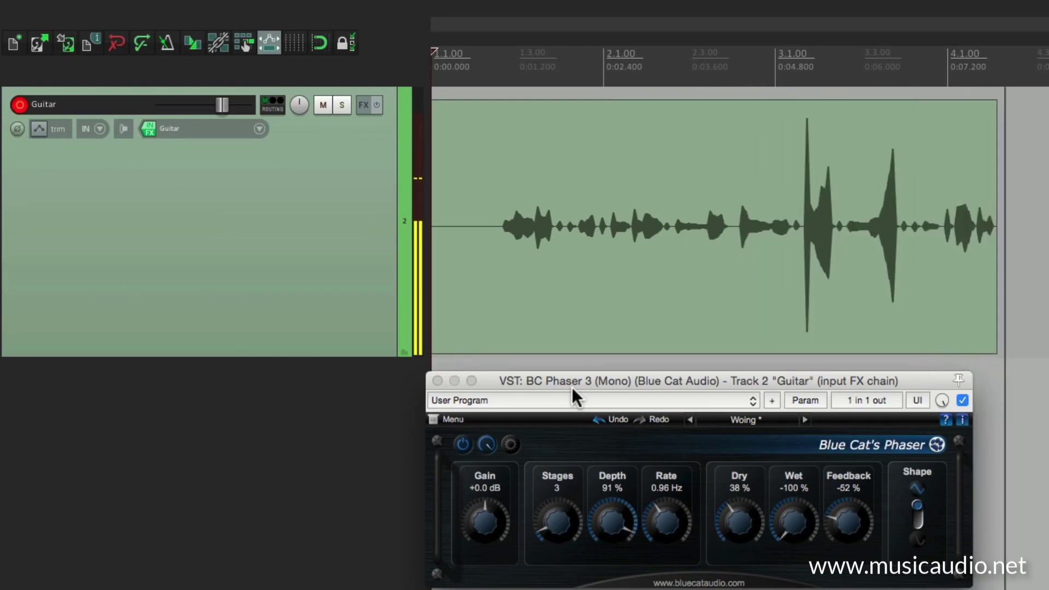
pyautogui.press('space')
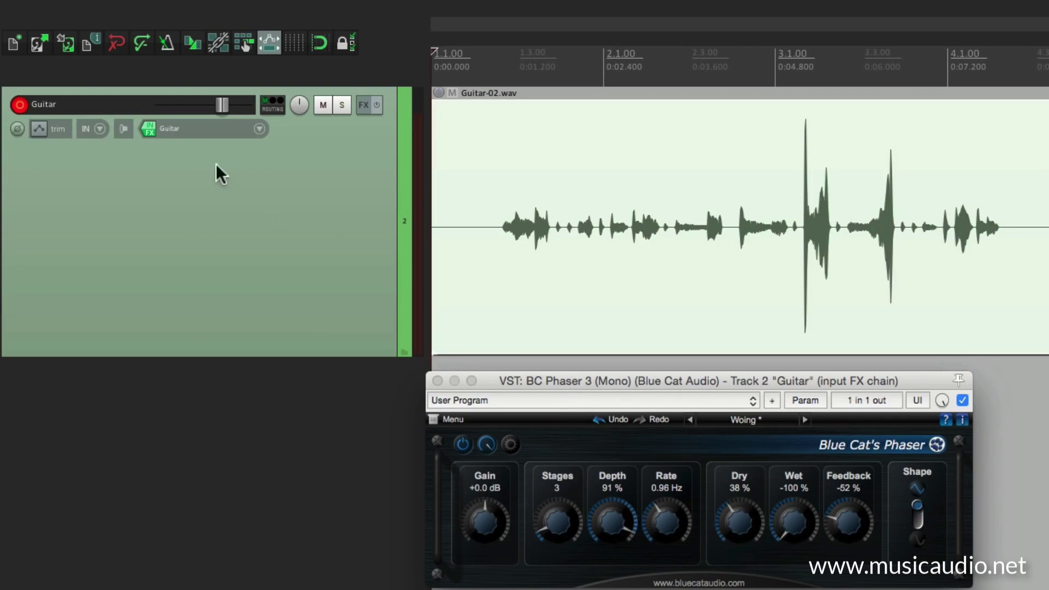
pyautogui.click(147, 129)
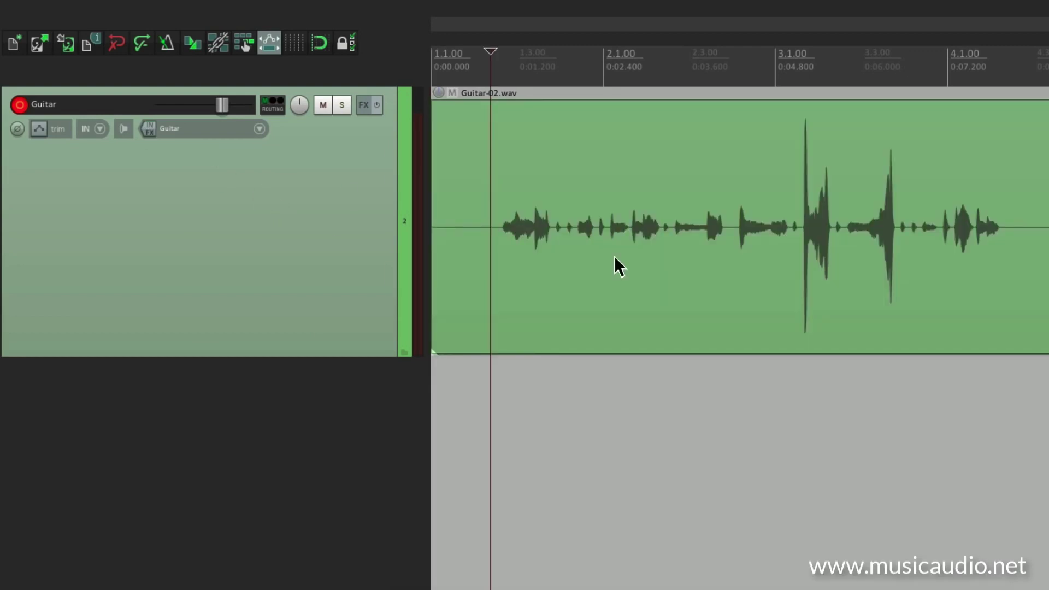
# Step: Play back the take recorded through the phaser and delete it from the Guitar track
pyautogui.press('space')
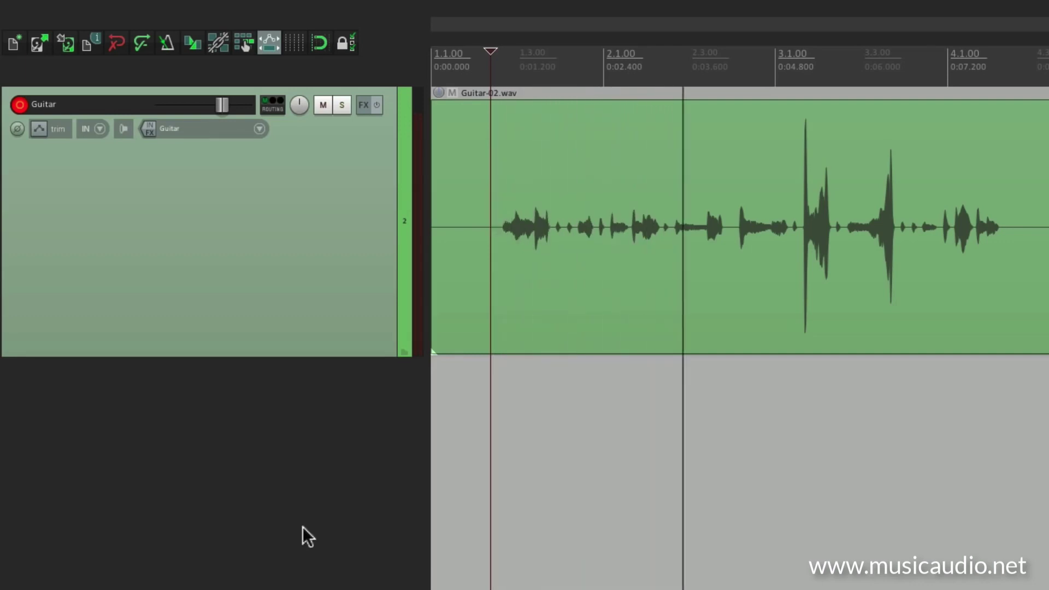
pyautogui.press('space')
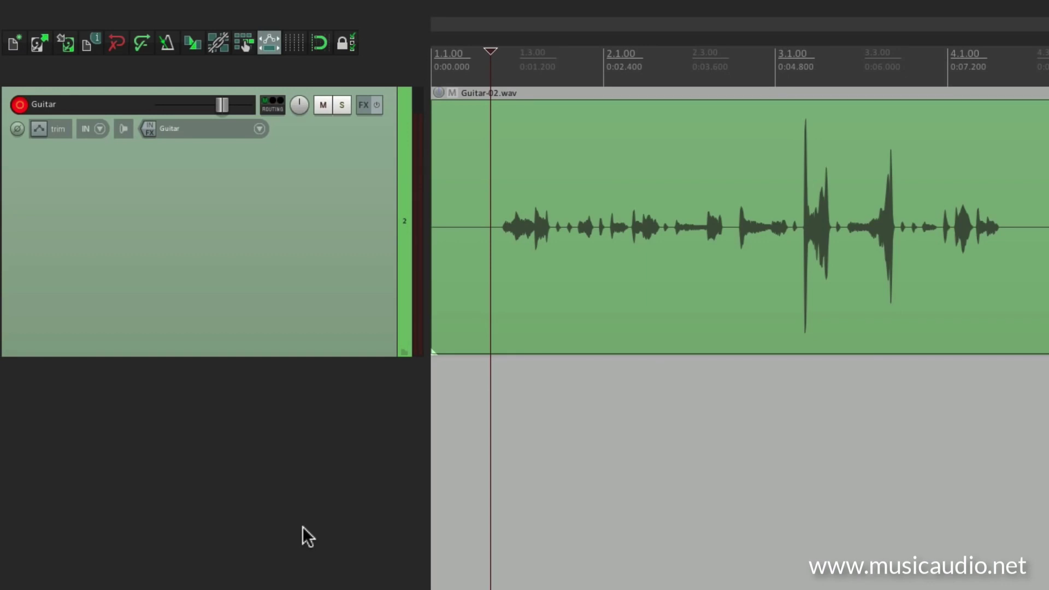
pyautogui.click(623, 281)
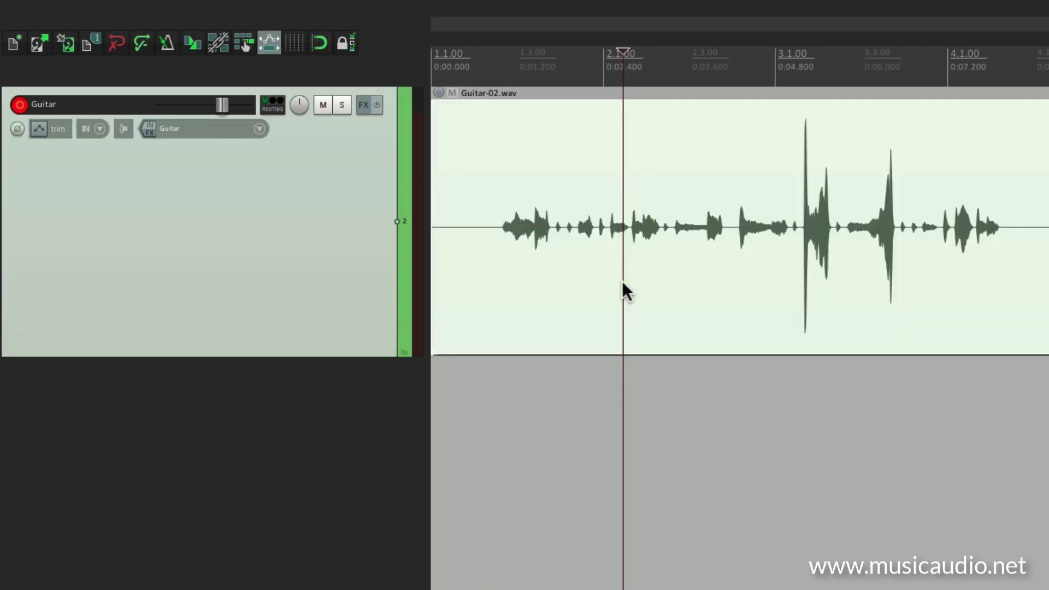
pyautogui.press('Delete')
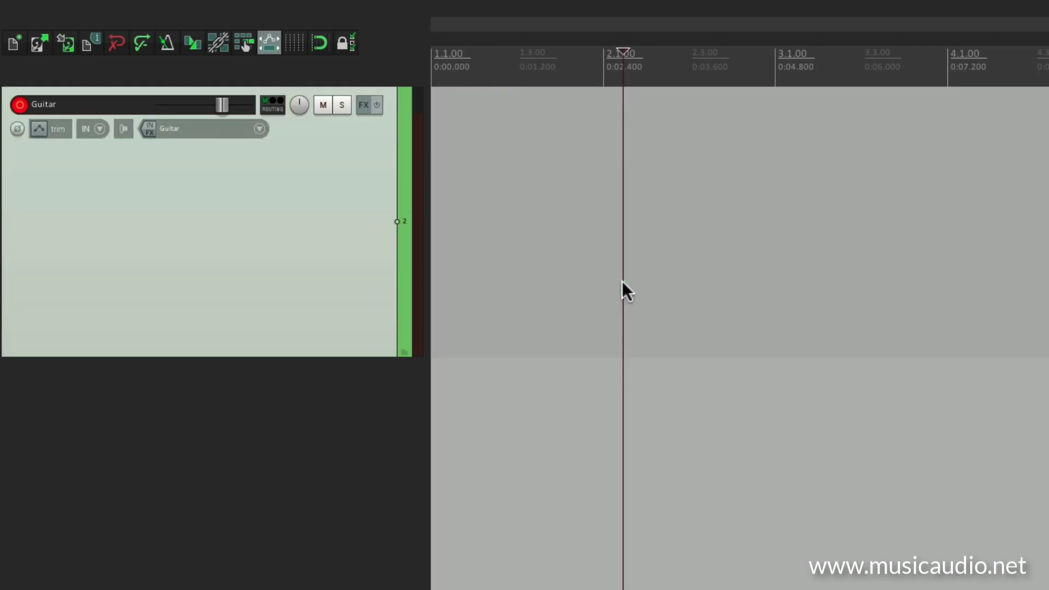
pyautogui.click(251, 530)
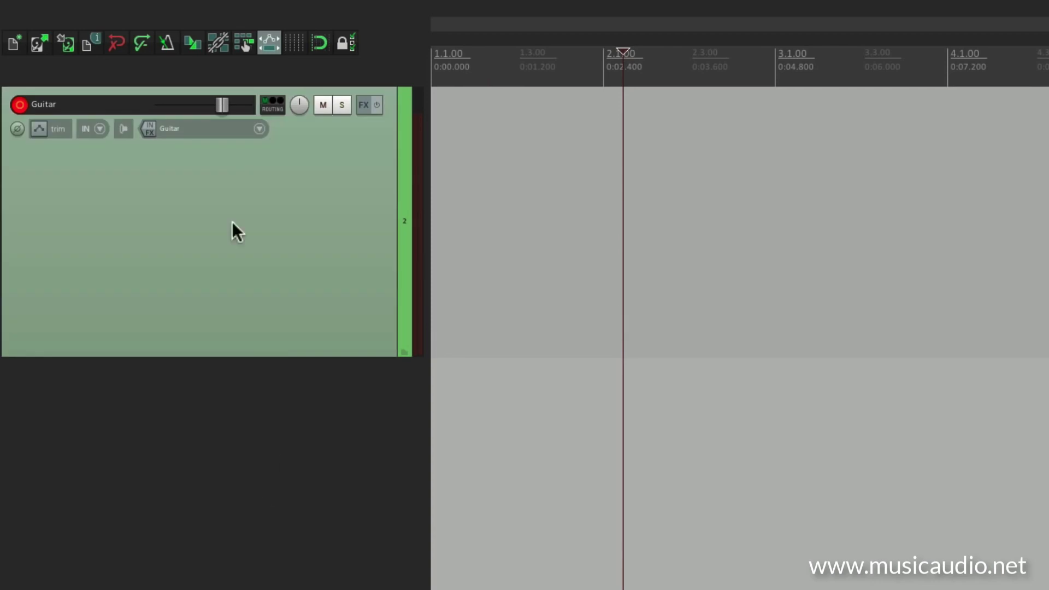
# Step: Add the Cockos ReaEQ plugin to the Guitar track's input FX and enable its band 1 high-pass filter
pyautogui.click(149, 129)
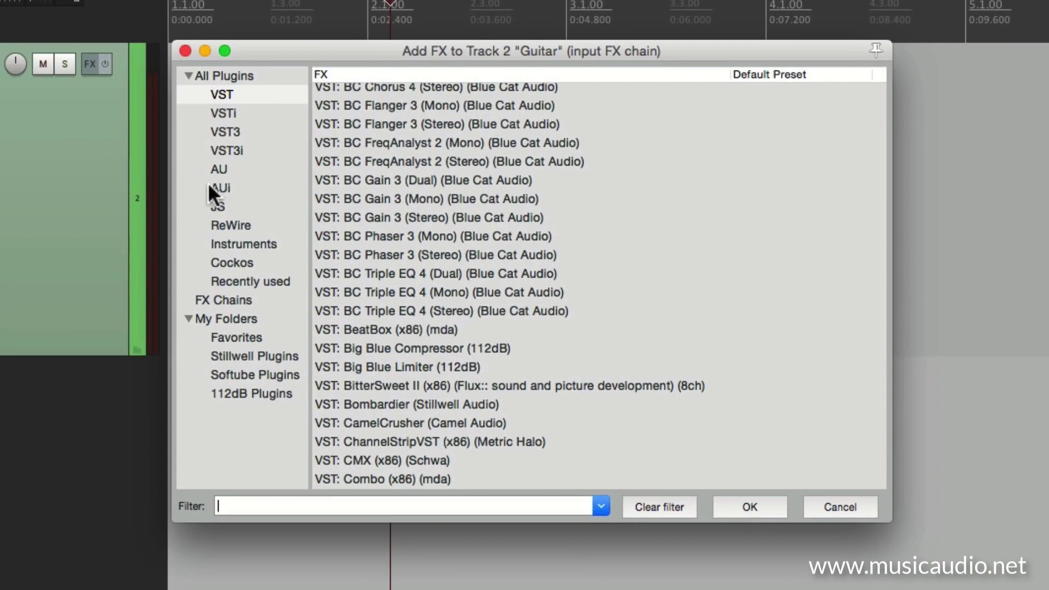
pyautogui.click(255, 260)
pyautogui.scroll(5, 494, 244)
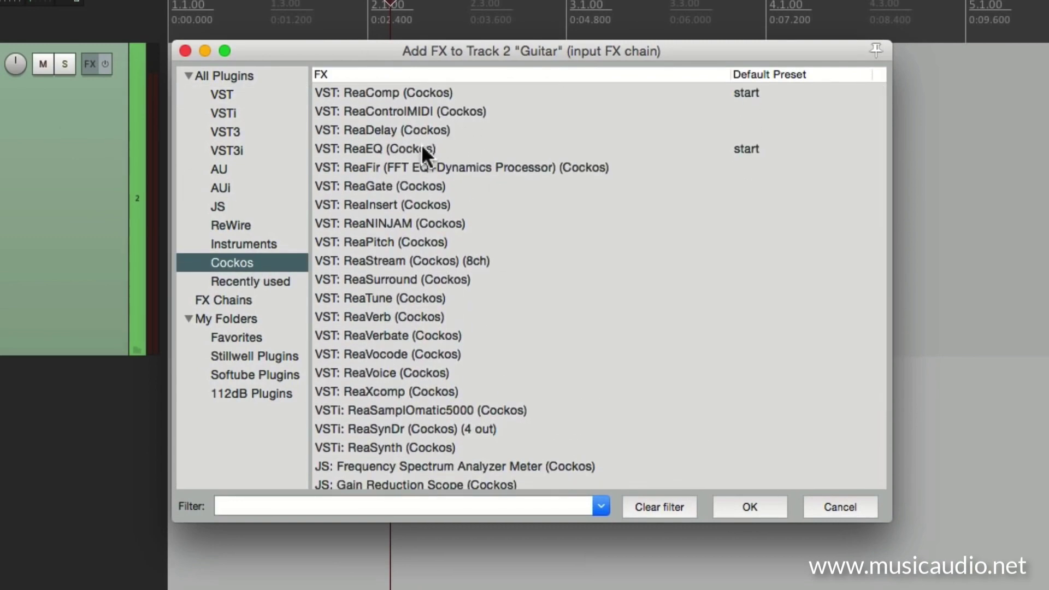
pyautogui.doubleClick(421, 147)
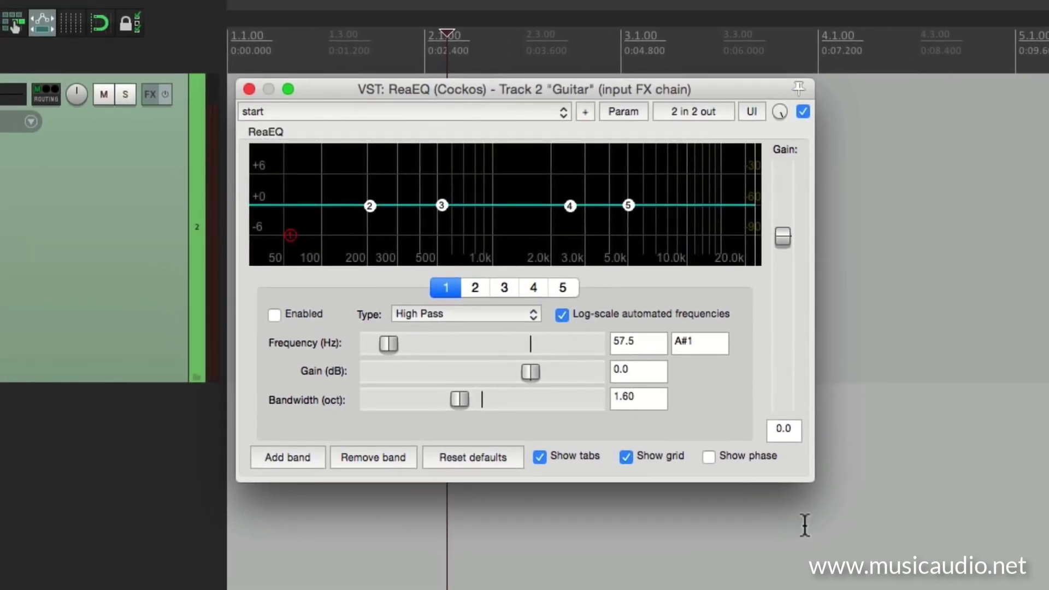
pyautogui.click(275, 315)
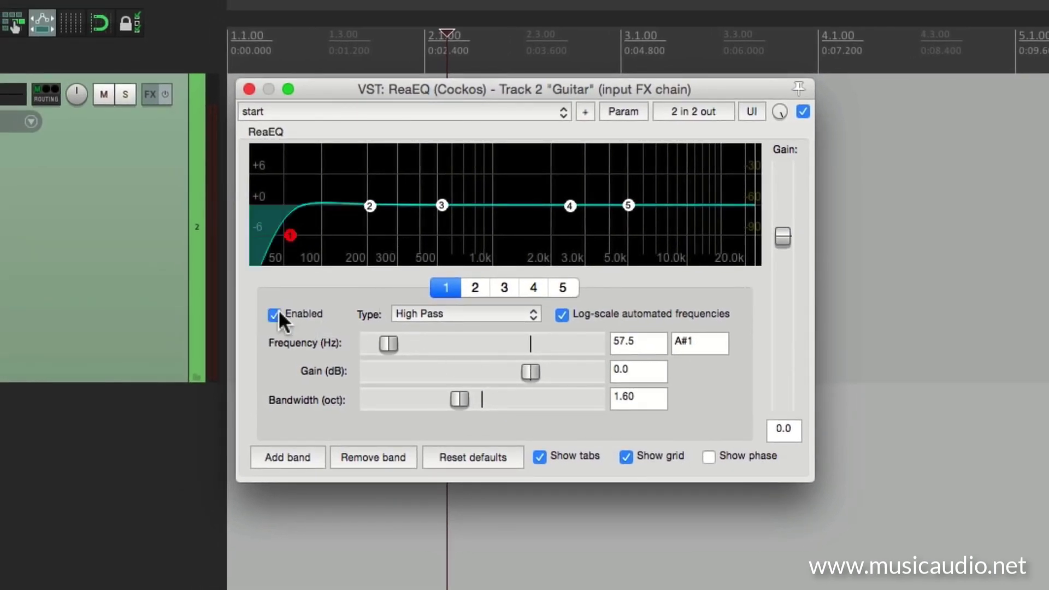
# Step: Change ReaEQ's band 1 to Low Pass with a bandwidth of 0.46 oct and a frequency of 1167.8 Hz
pyautogui.click(471, 309)
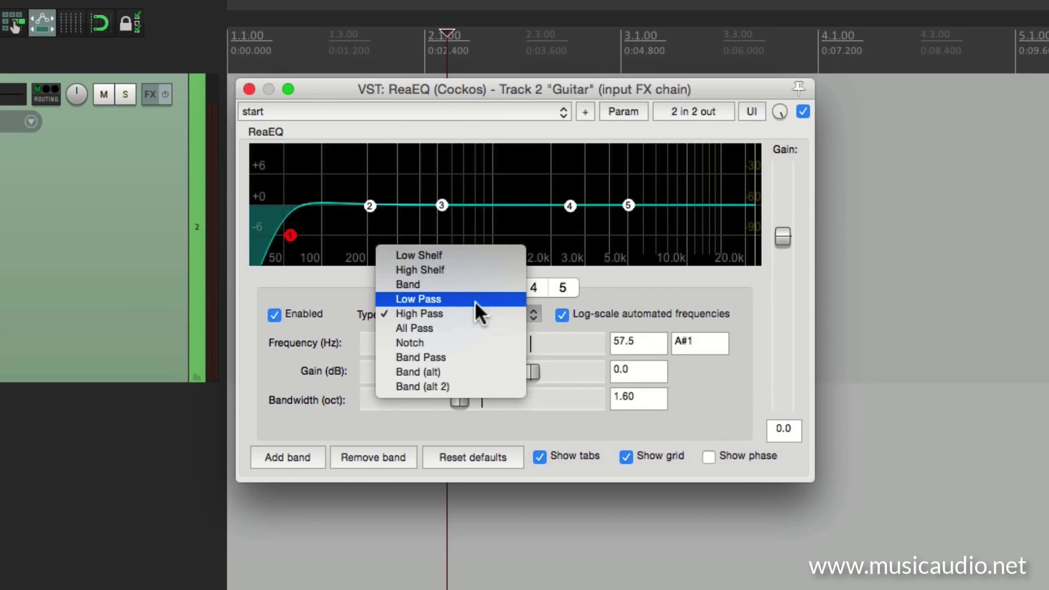
pyautogui.click(474, 300)
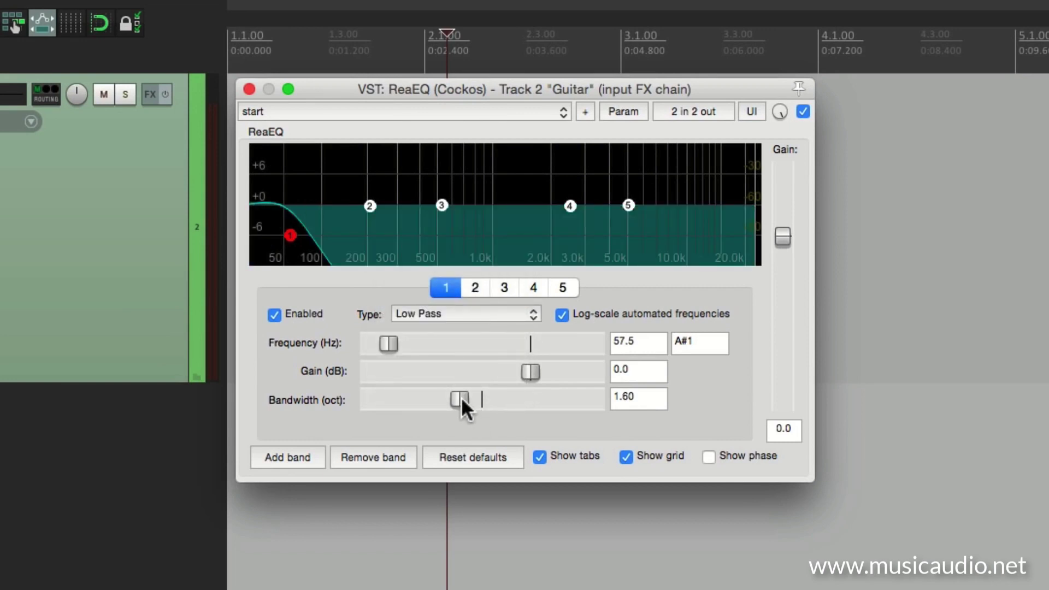
pyautogui.moveTo(461, 400); pyautogui.dragTo(397, 402)
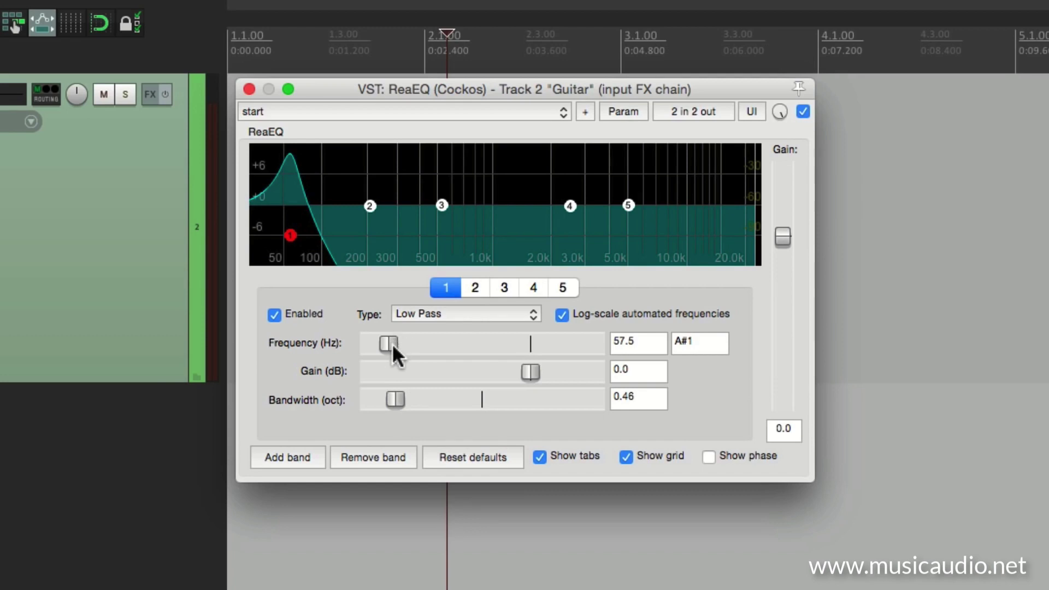
pyautogui.moveTo(392, 343); pyautogui.dragTo(487, 349)
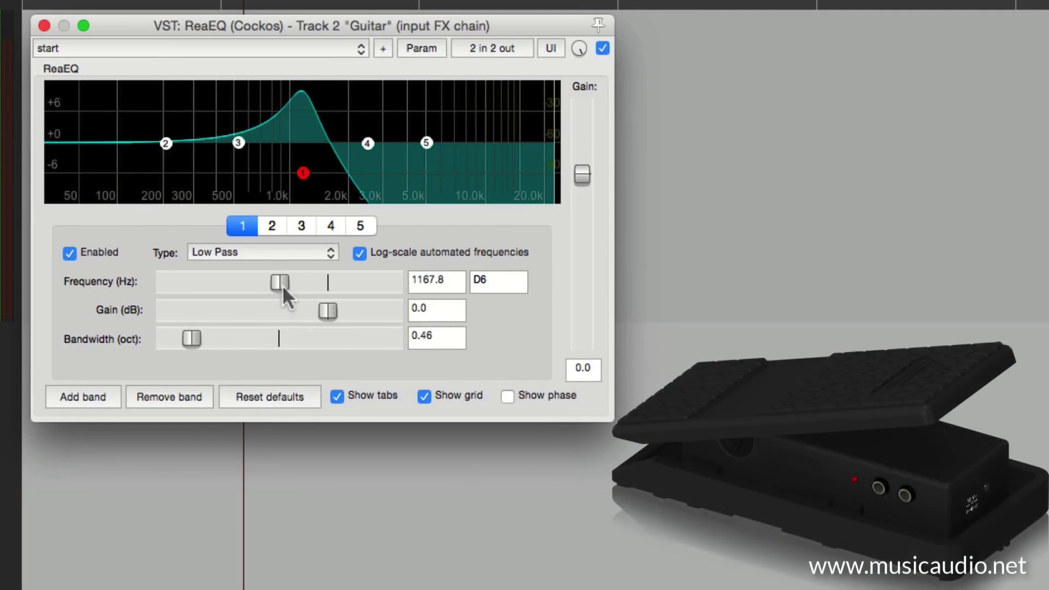
# Step: Record a guitar take through the input EQ from the start of the project
pyautogui.press('space')
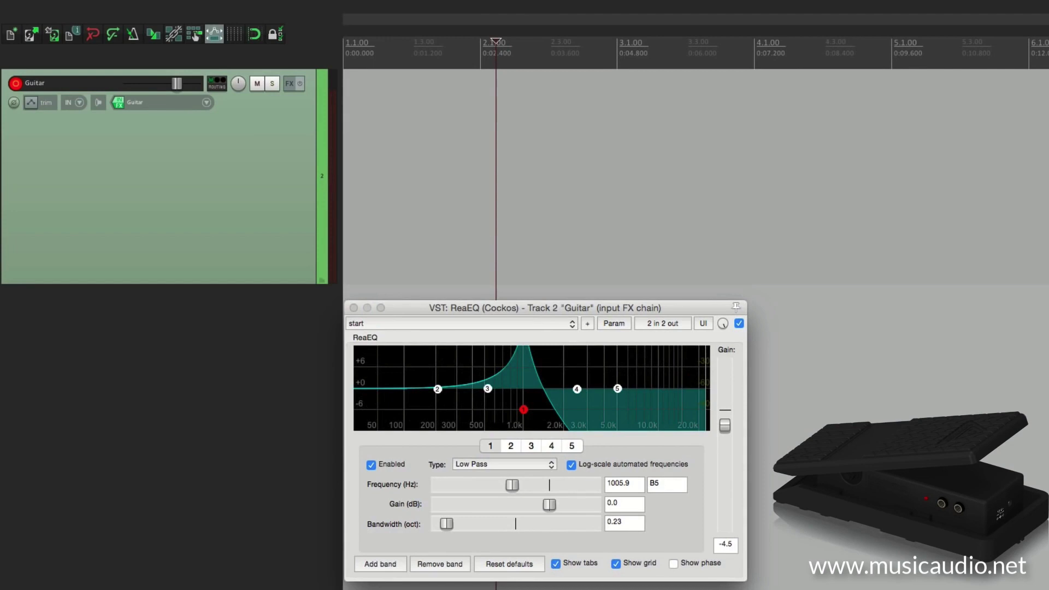
pyautogui.press('Home')
pyautogui.hotkey('ctrl', 'r')
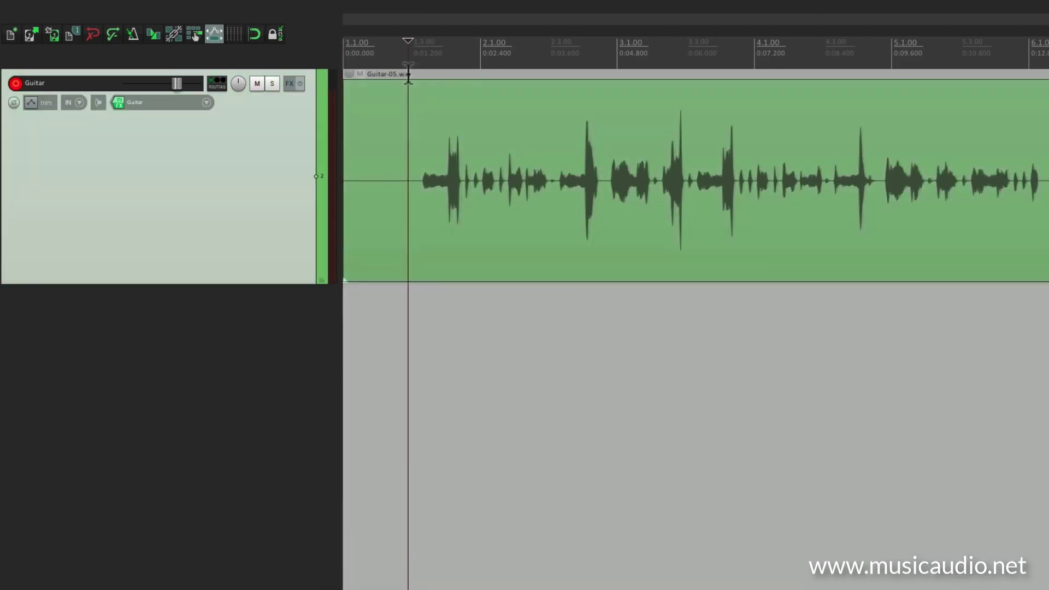
# Step: Play back the take recorded through the input EQ and delete it from the Guitar track
pyautogui.press('space')
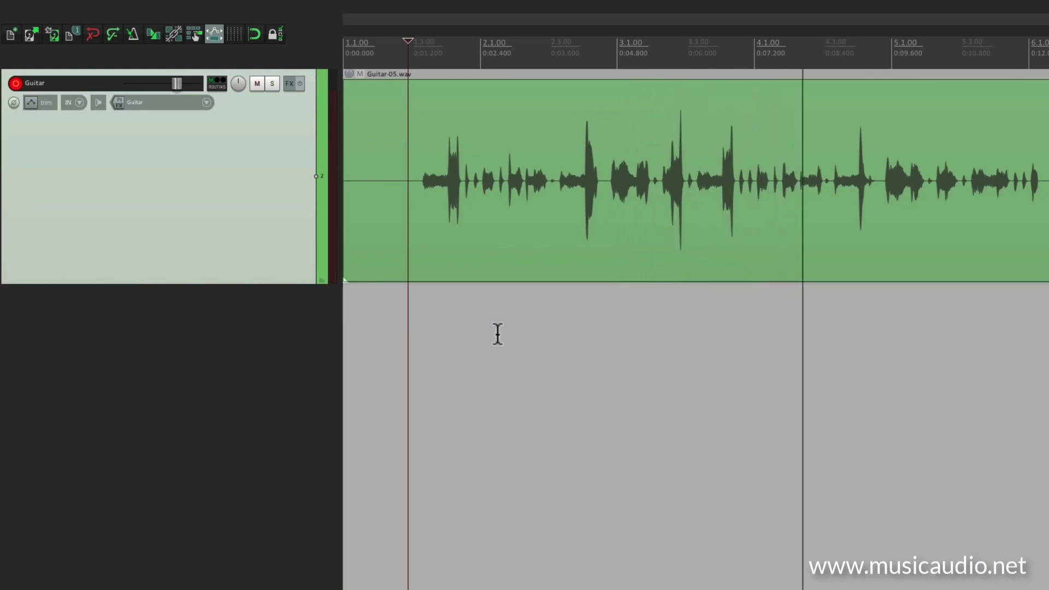
pyautogui.press('space')
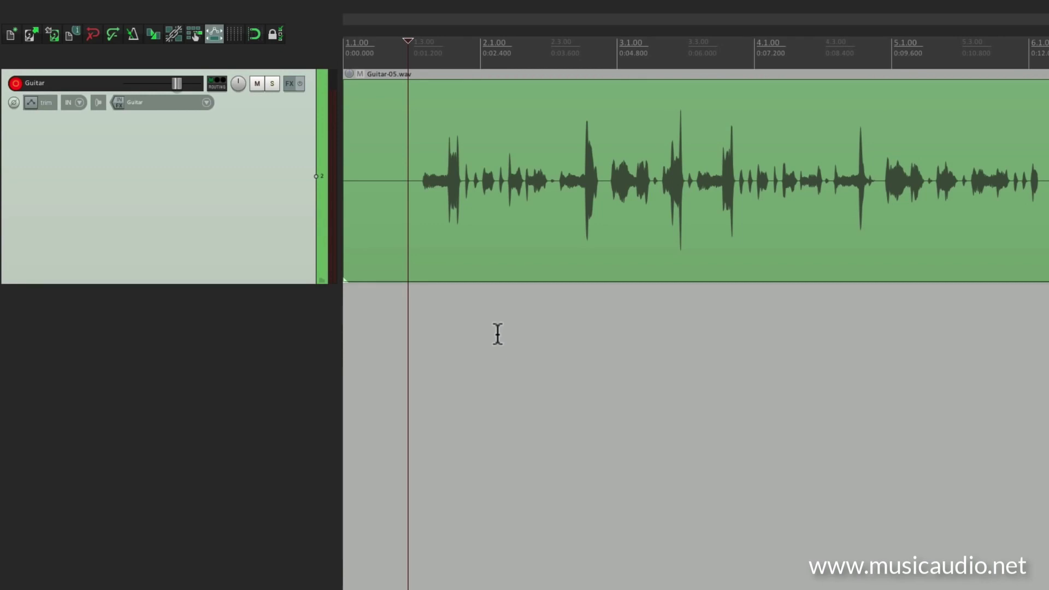
pyautogui.click(456, 112)
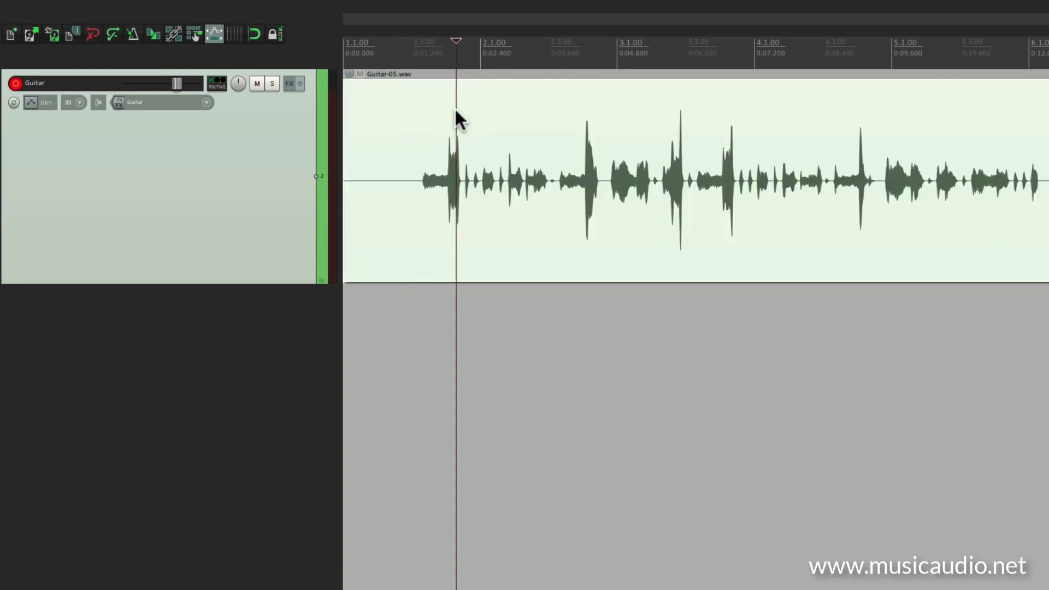
pyautogui.press('Delete')
pyautogui.click(214, 490)
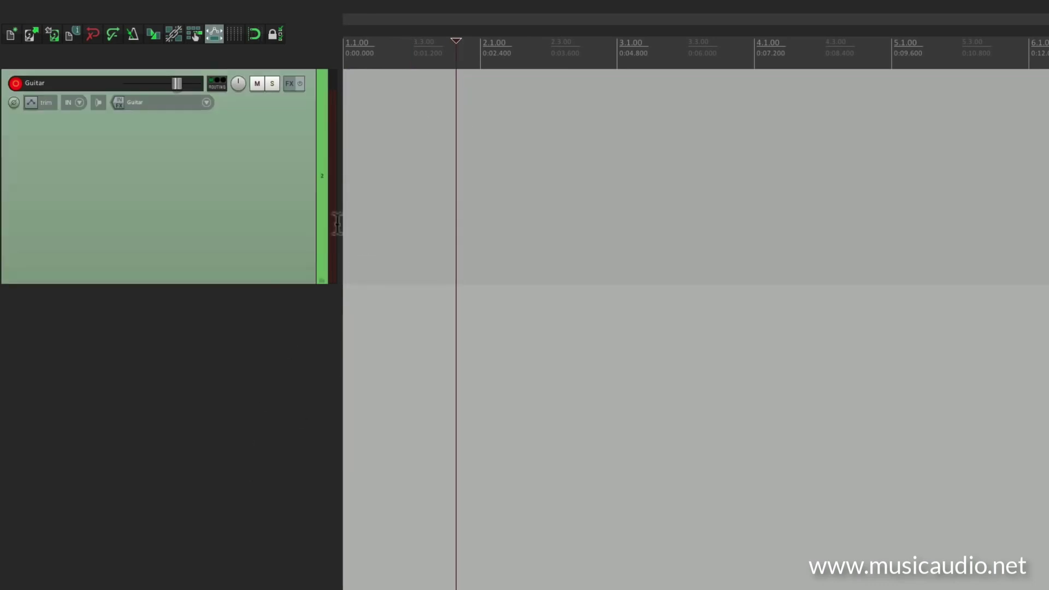
# Step: Add the VST3 Vintage Amp Room (Softube) plugin to the Guitar track's input FX, filtering the plugins by "amp"
pyautogui.click(119, 102)
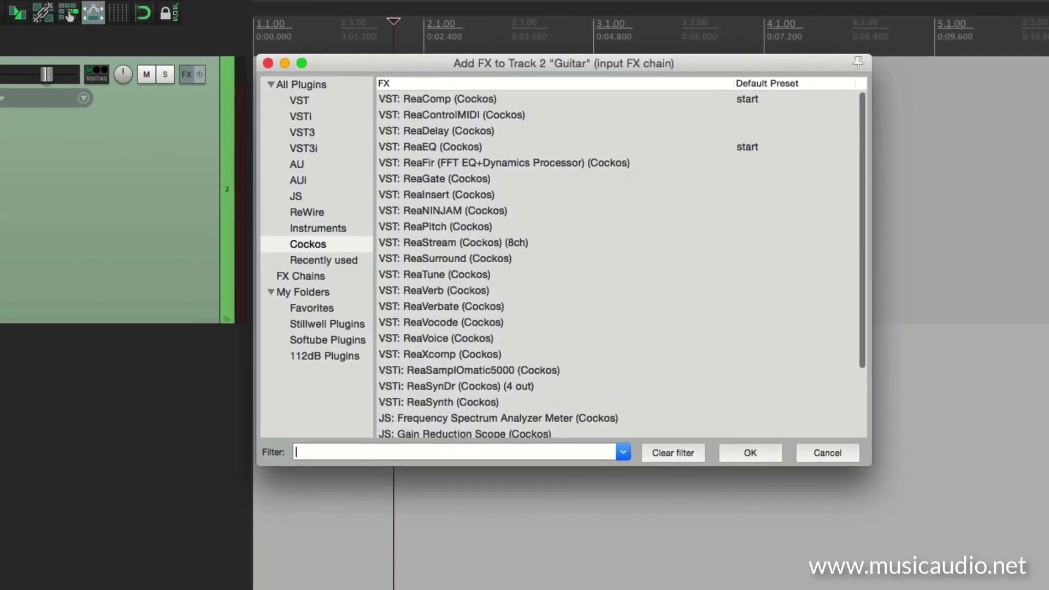
pyautogui.click(255, 96)
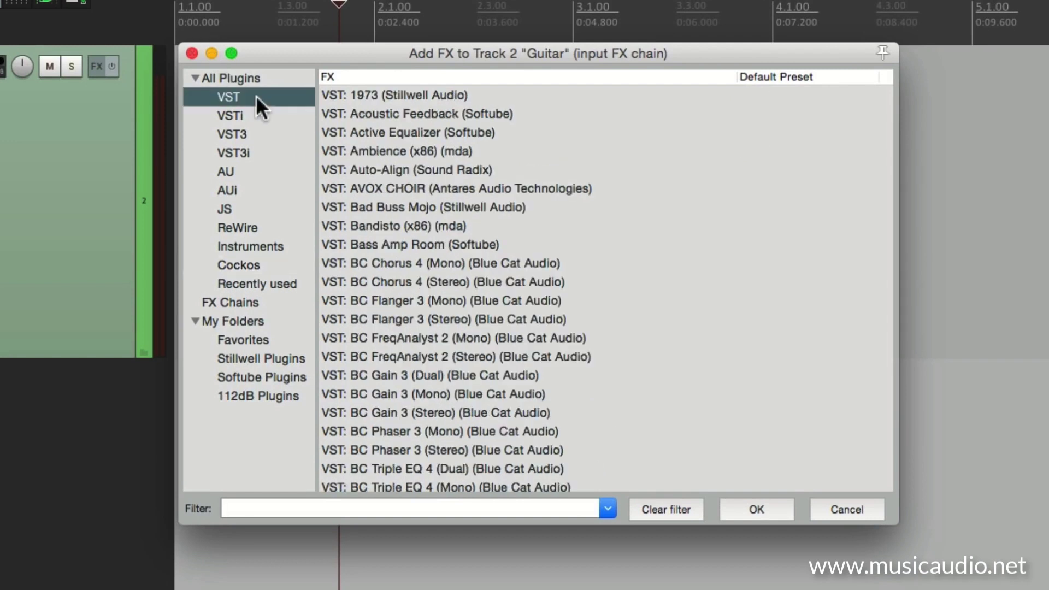
pyautogui.click(386, 509)
pyautogui.write('amp')
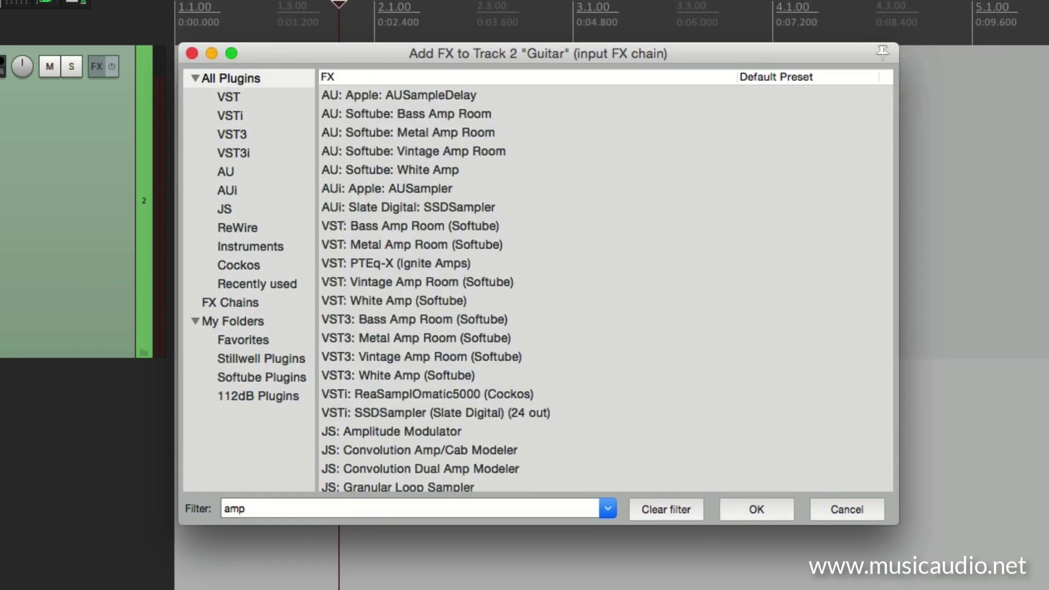
pyautogui.click(500, 354)
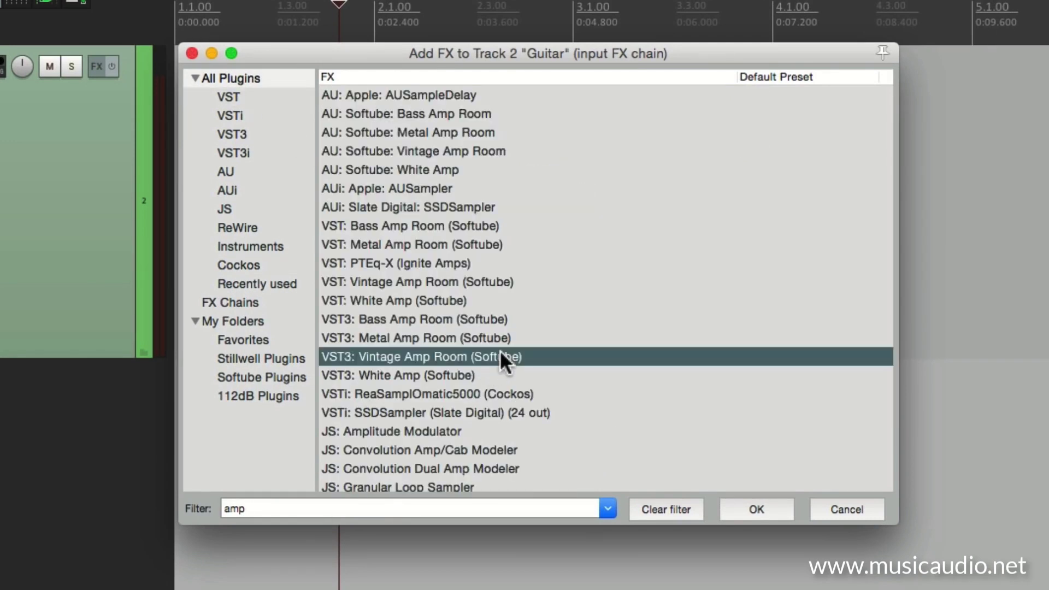
pyautogui.doubleClick(532, 354)
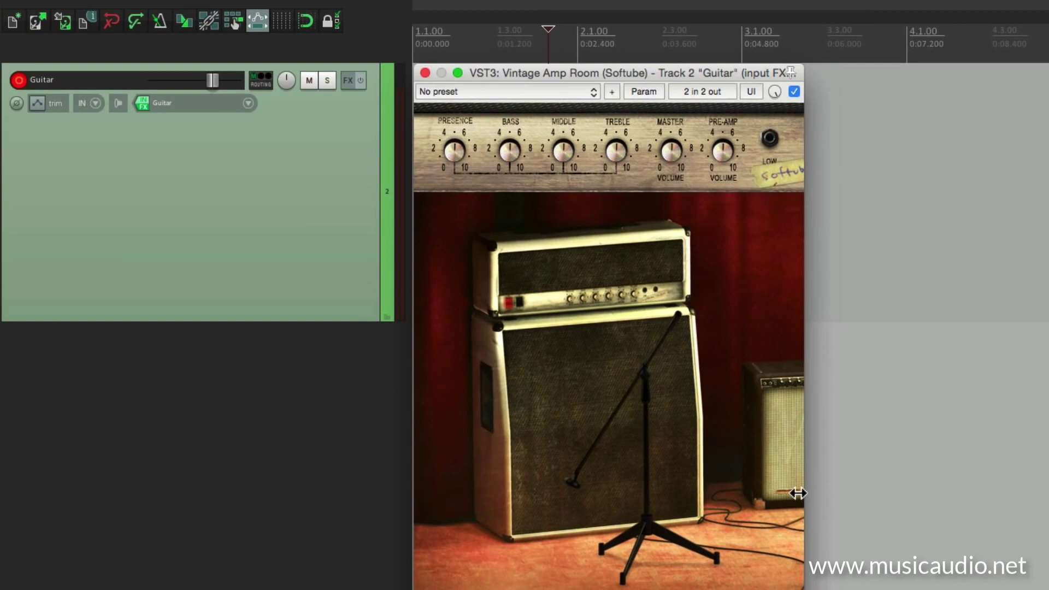
# Step: Try Vintage Amp Room's Brown Blues and Brown Clean presets and load Brown Jazz
pyautogui.click(529, 91)
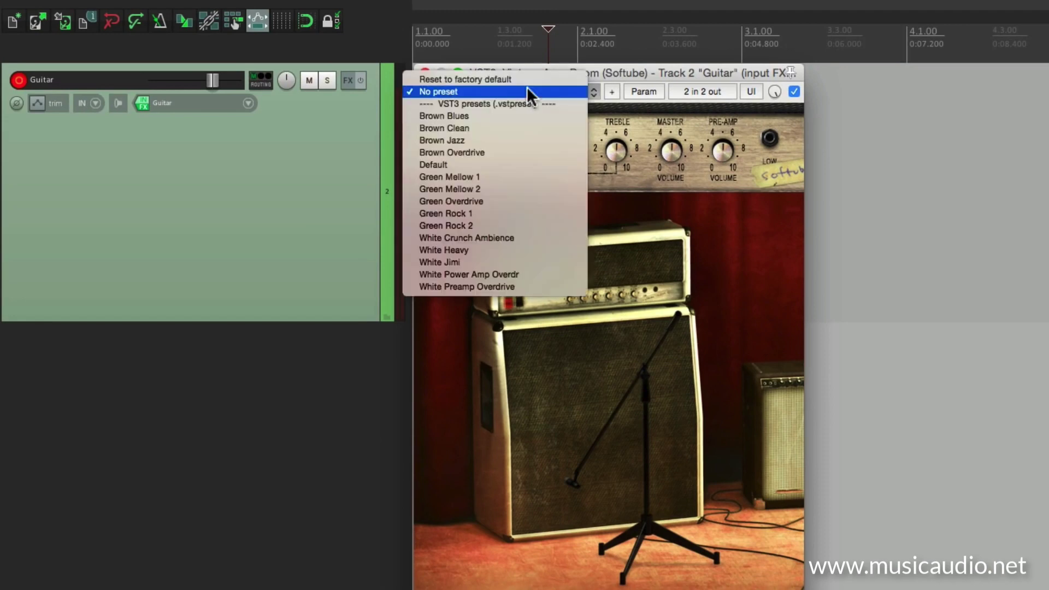
pyautogui.click(532, 116)
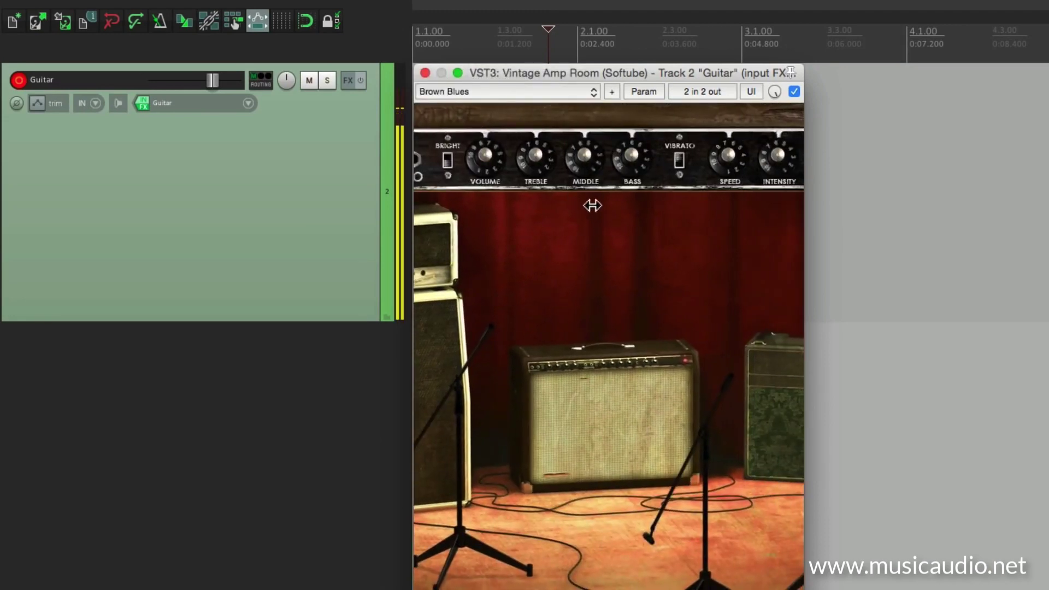
pyautogui.click(540, 92)
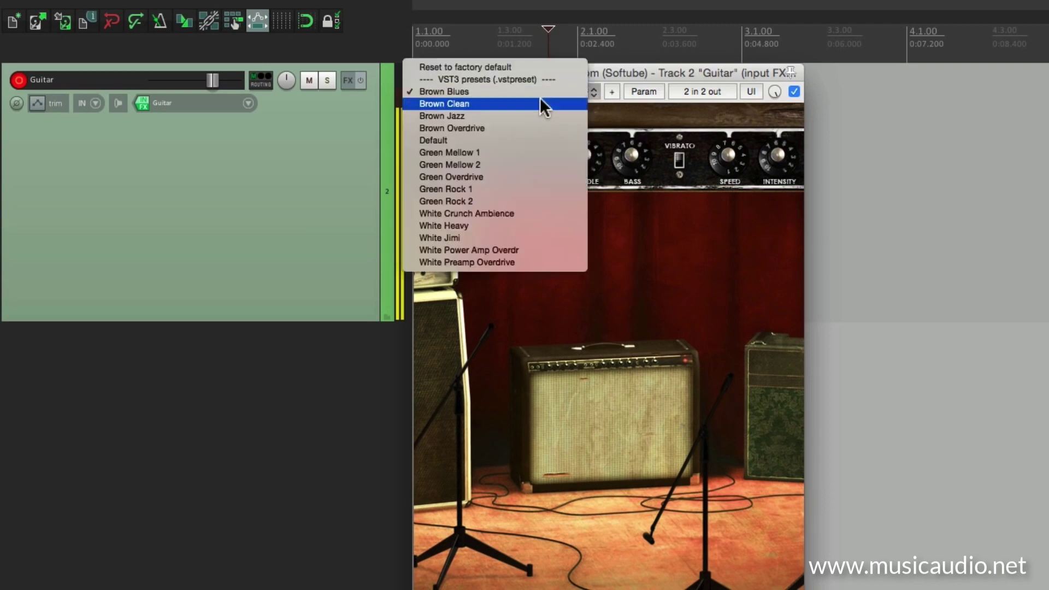
pyautogui.click(540, 103)
pyautogui.click(533, 89)
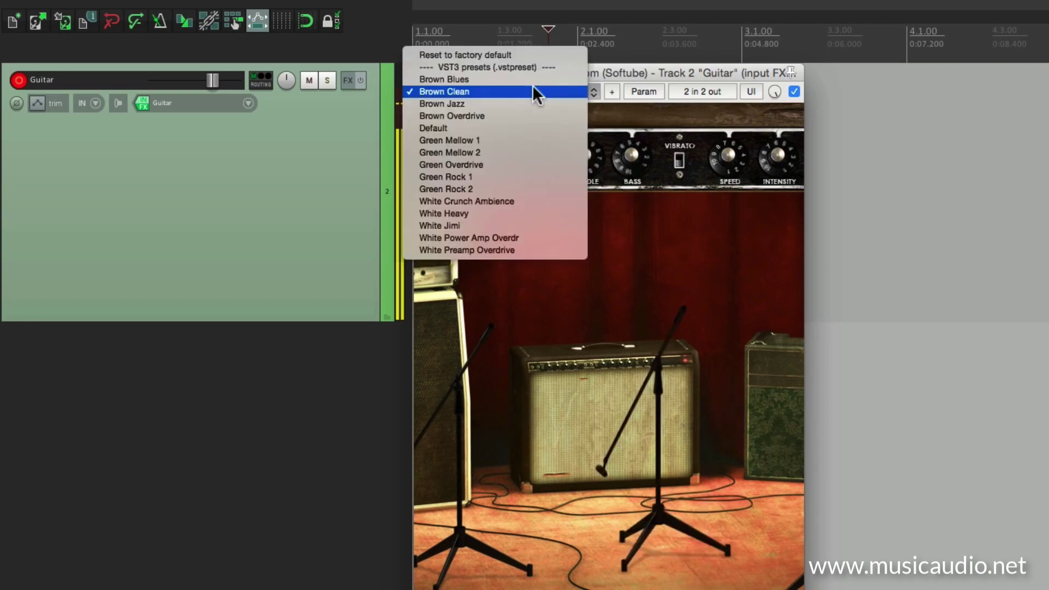
pyautogui.click(536, 102)
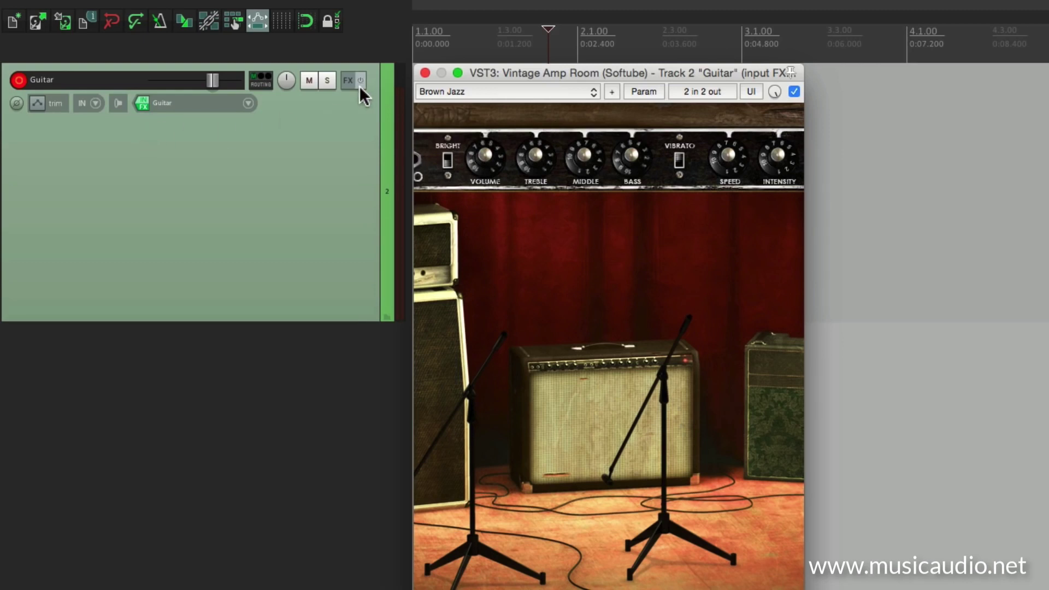
# Step: Move the amp window clear of the timeline and record a guitar take through it from the project start
pyautogui.moveTo(553, 71); pyautogui.dragTo(860, 67)
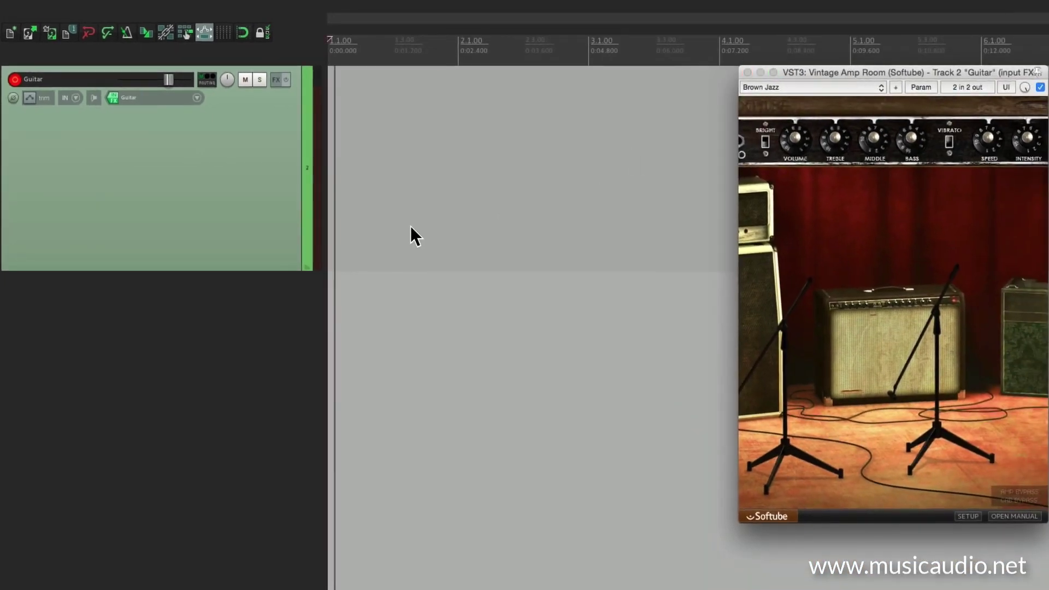
pyautogui.press('super+r')
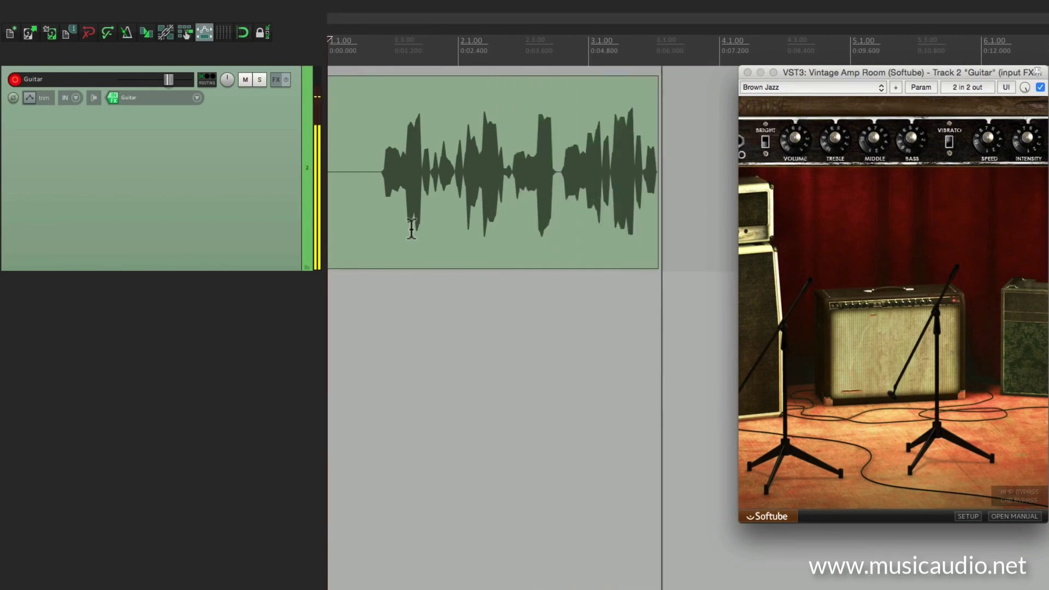
pyautogui.press('space')
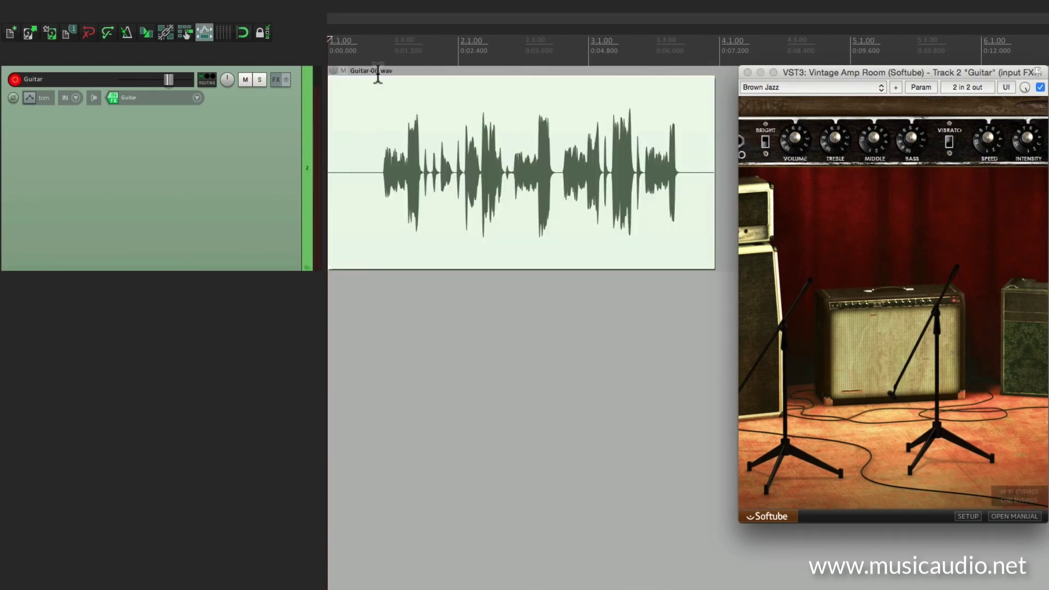
# Step: Remove the amp plugin from the input FX and play back the take from just before its first note
pyautogui.click(377, 77)
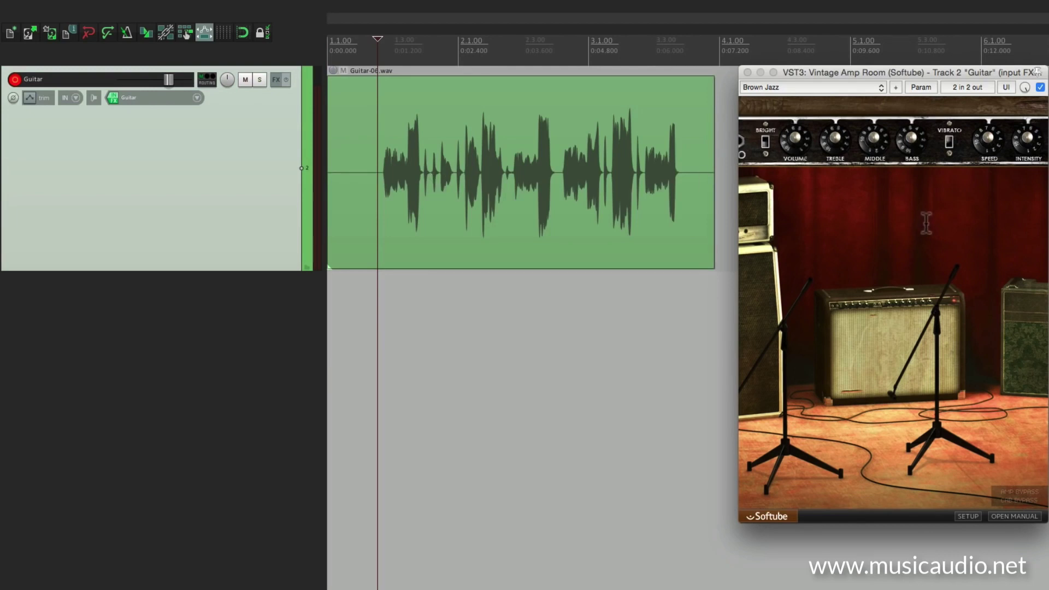
pyautogui.click(112, 97)
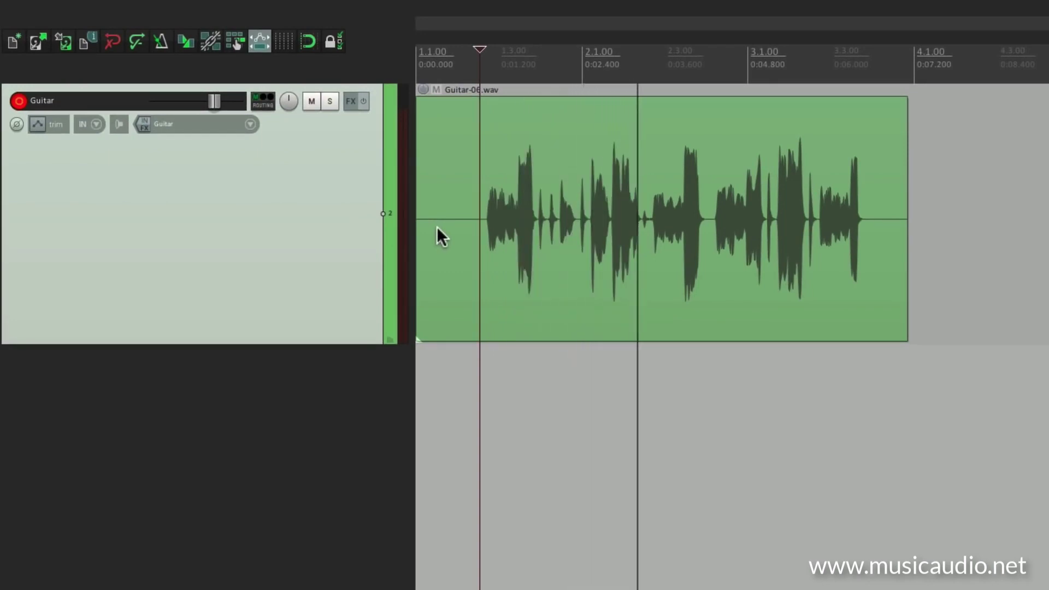
pyautogui.press('space')
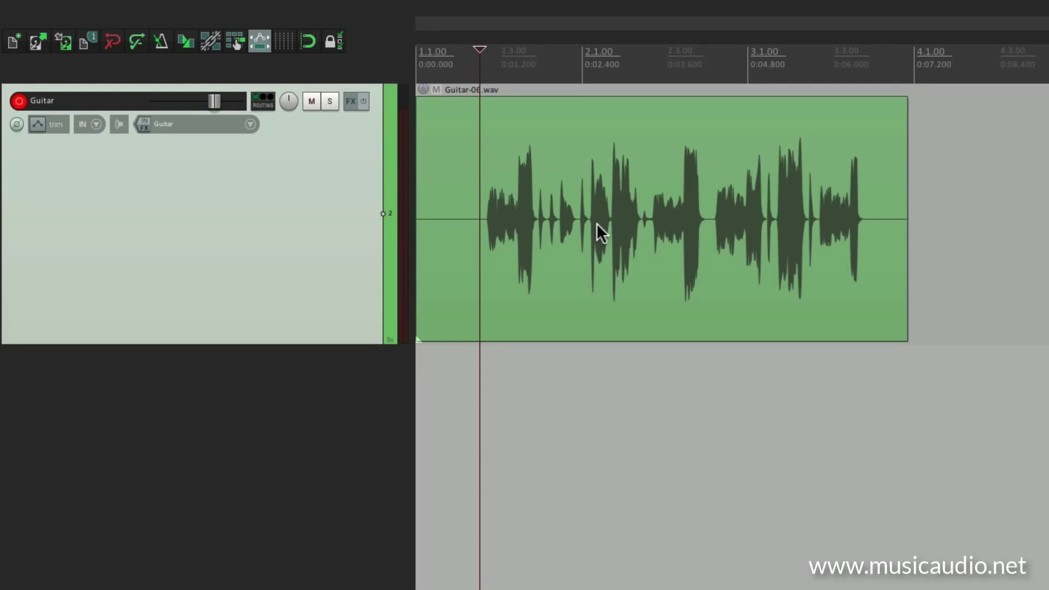
# Step: Delete the take recorded through the amp from the Guitar track
pyautogui.click(637, 205)
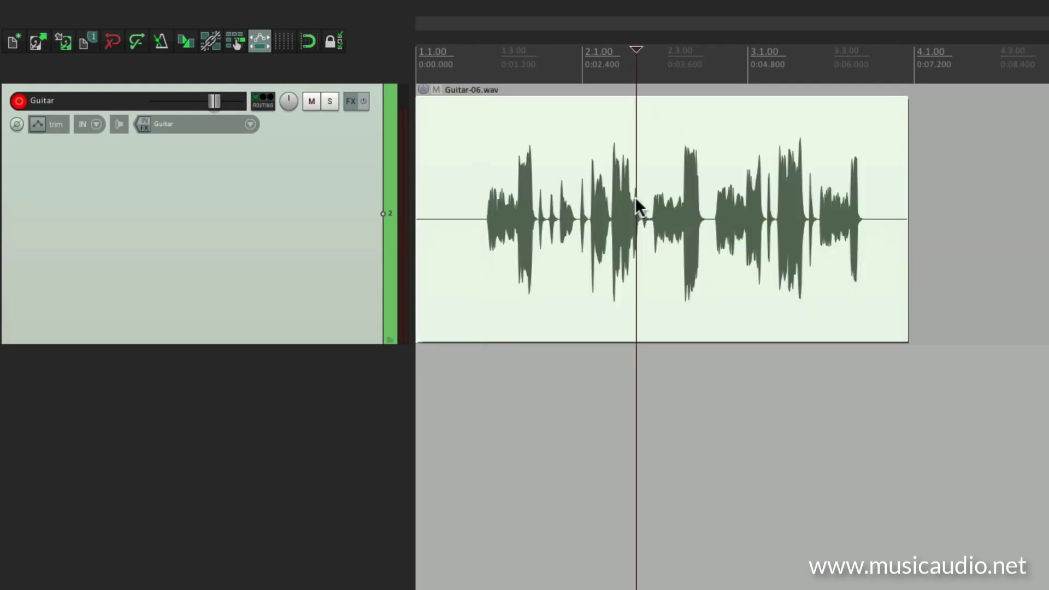
pyautogui.press('Delete')
pyautogui.click(328, 245)
# Step: Set the Guitar track's record input to all MIDI inputs on all channels
pyautogui.click(250, 124)
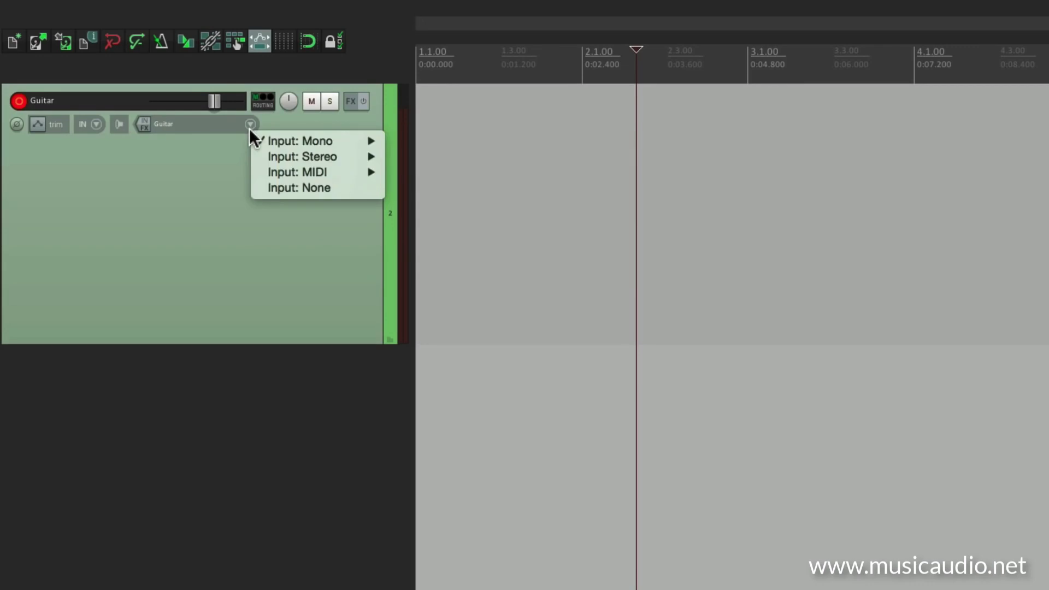
pyautogui.moveTo(254, 167)
pyautogui.moveTo(437, 218)
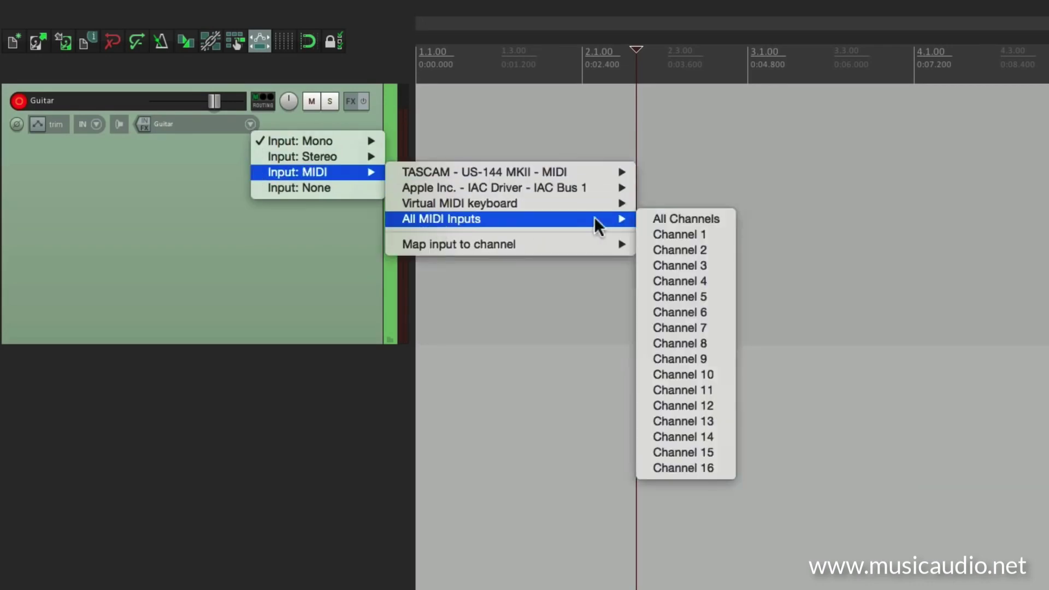
pyautogui.click(686, 219)
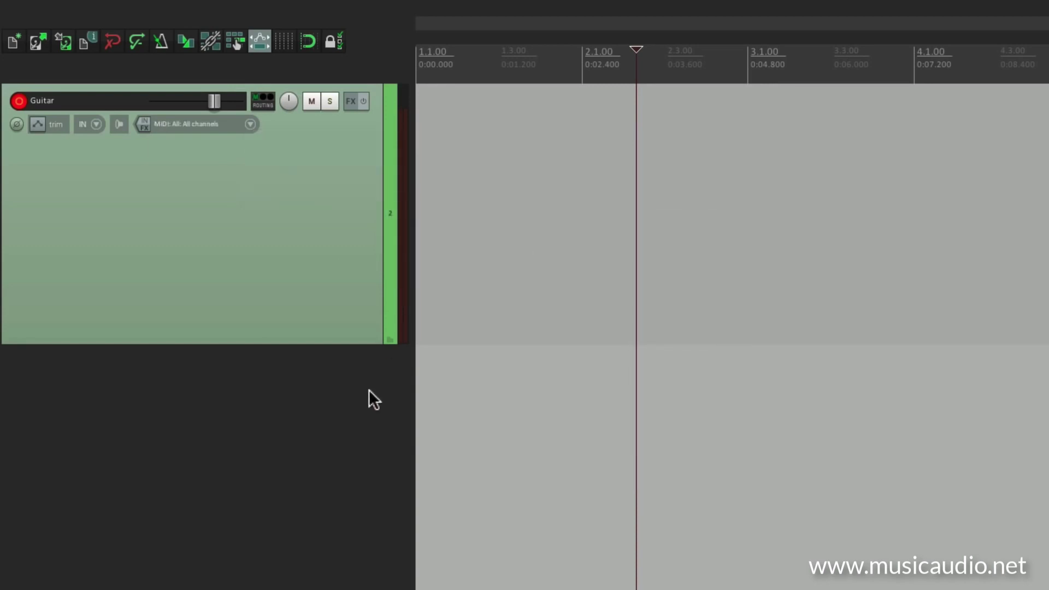
# Step: Add the VSTi Piano One (Sound Magic) instrument to the Guitar track's regular FX chain
pyautogui.click(350, 101)
pyautogui.click(510, 251)
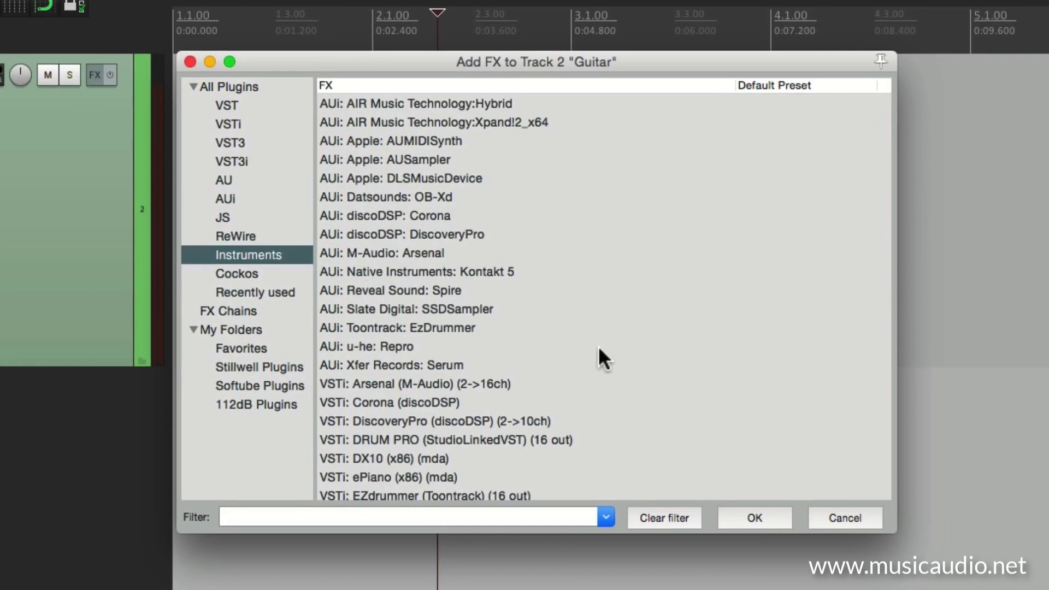
pyautogui.scroll(-10, 598, 349)
pyautogui.scroll(-2, 598, 359)
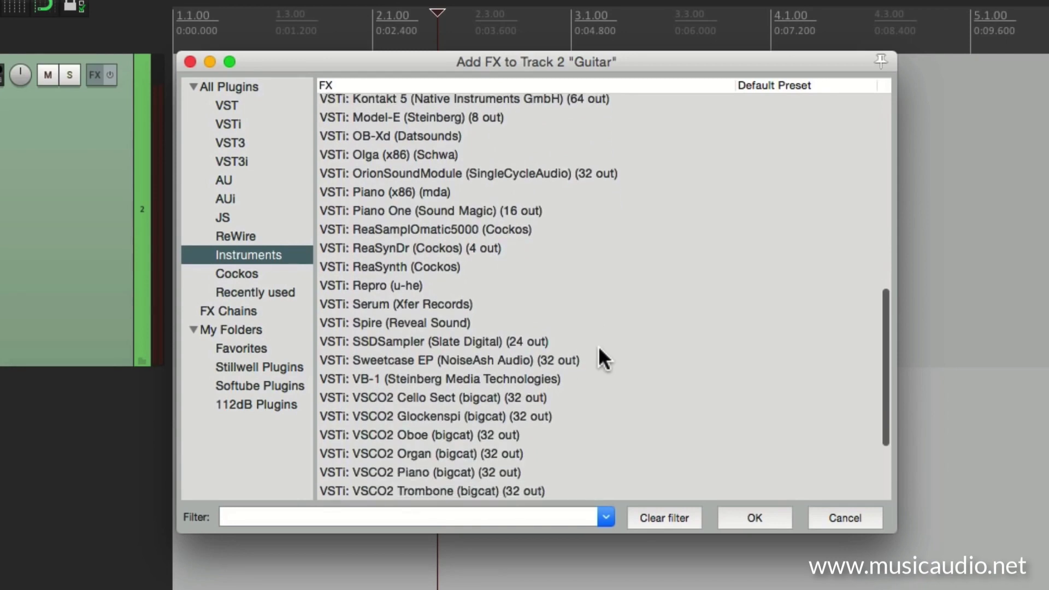
pyautogui.scroll(5, 598, 359)
pyautogui.scroll(-1, 537, 317)
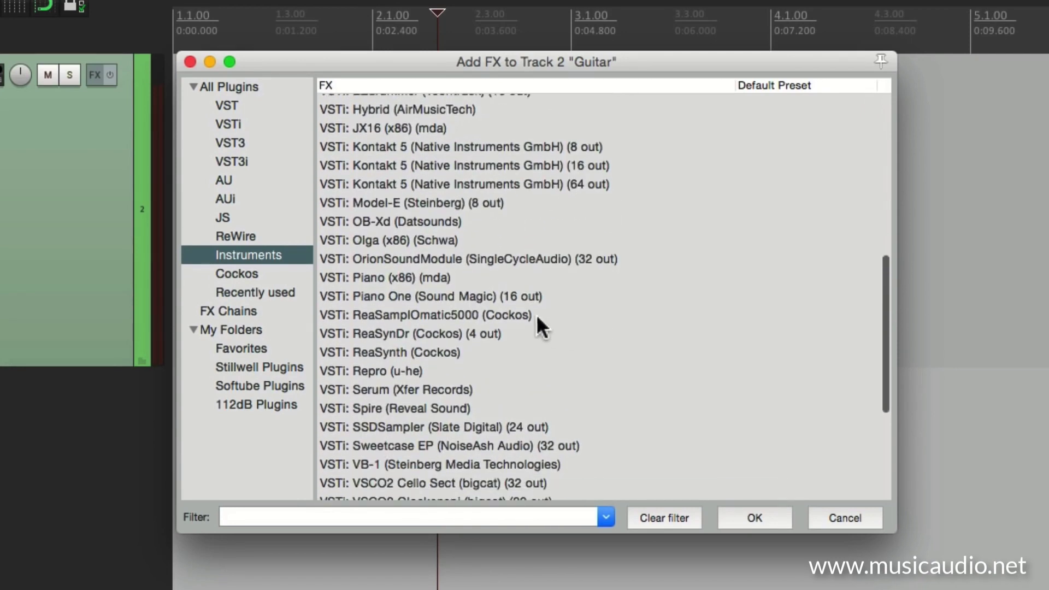
pyautogui.click(535, 297)
pyautogui.doubleClick(534, 295)
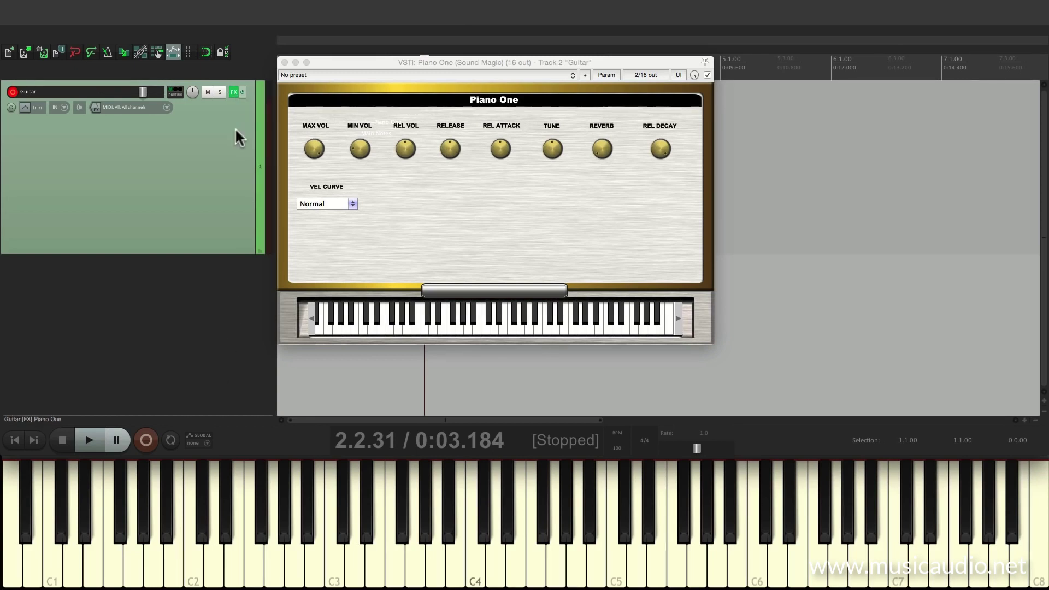
# Step: Add the JS: MIDI Transpose Notes plugin to the Guitar track's input FX chain, filtering the plugin list by "midi"
pyautogui.click(95, 106)
pyautogui.click(330, 74)
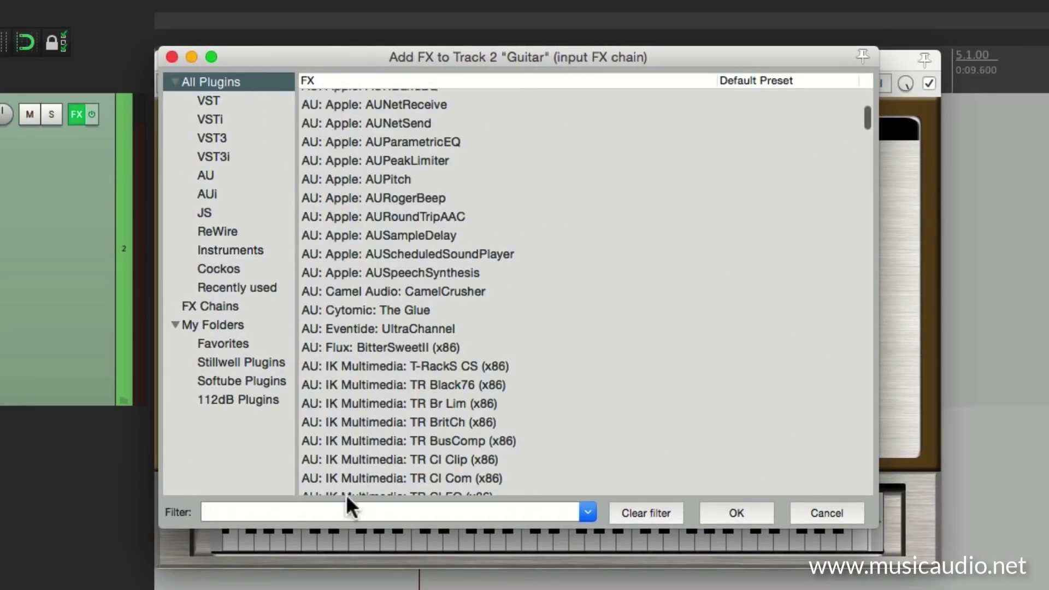
pyautogui.write('midi')
pyautogui.scroll(-1, 487, 389)
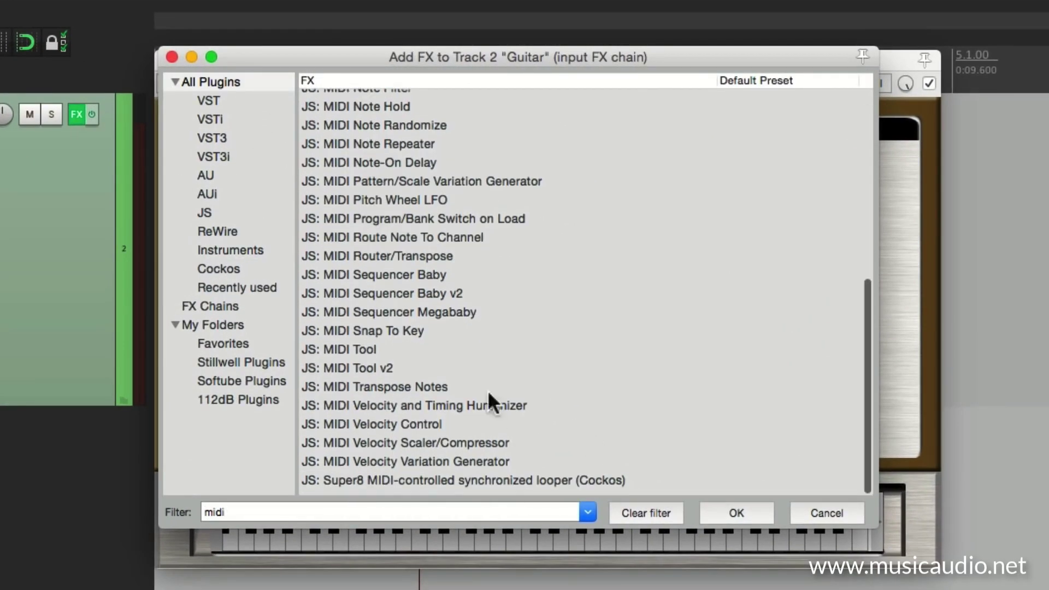
pyautogui.doubleClick(421, 392)
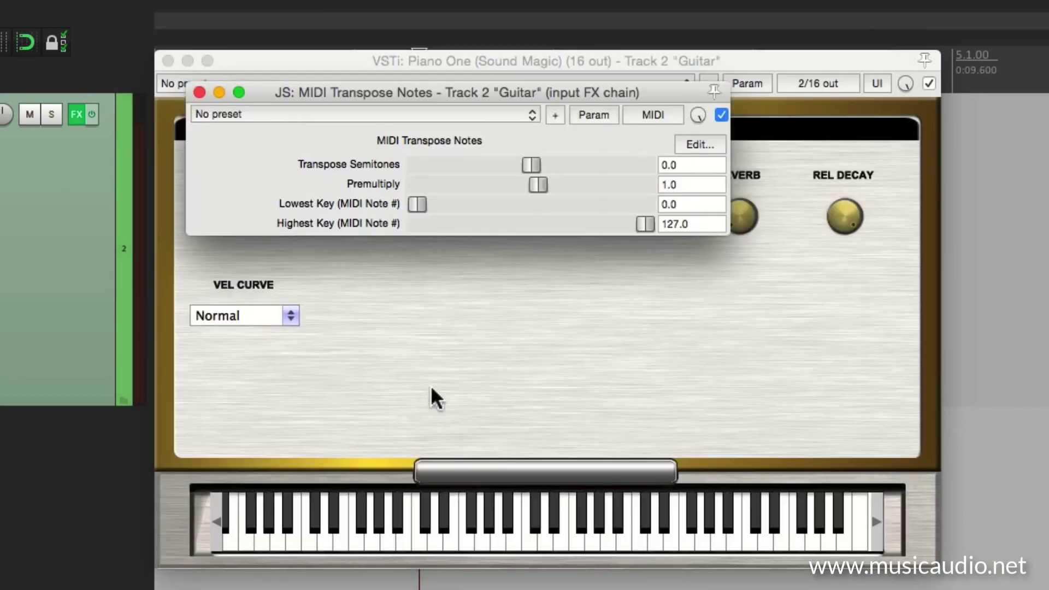
# Step: Set Transpose Semitones to 2 in the MIDI Transpose Notes input effect and close its window
pyautogui.click(699, 165)
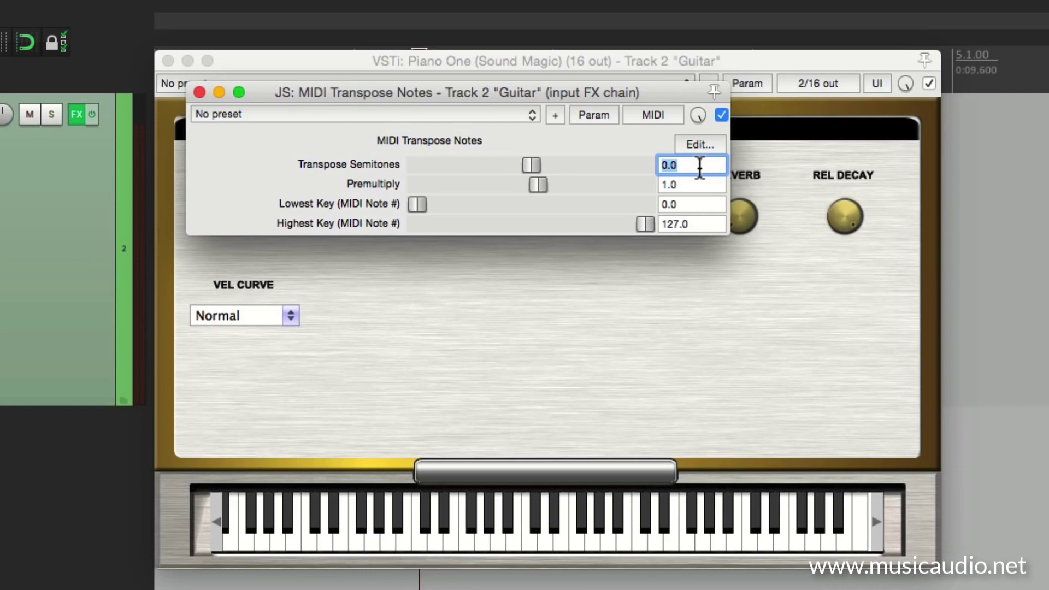
pyautogui.write('2')
pyautogui.press('Return')
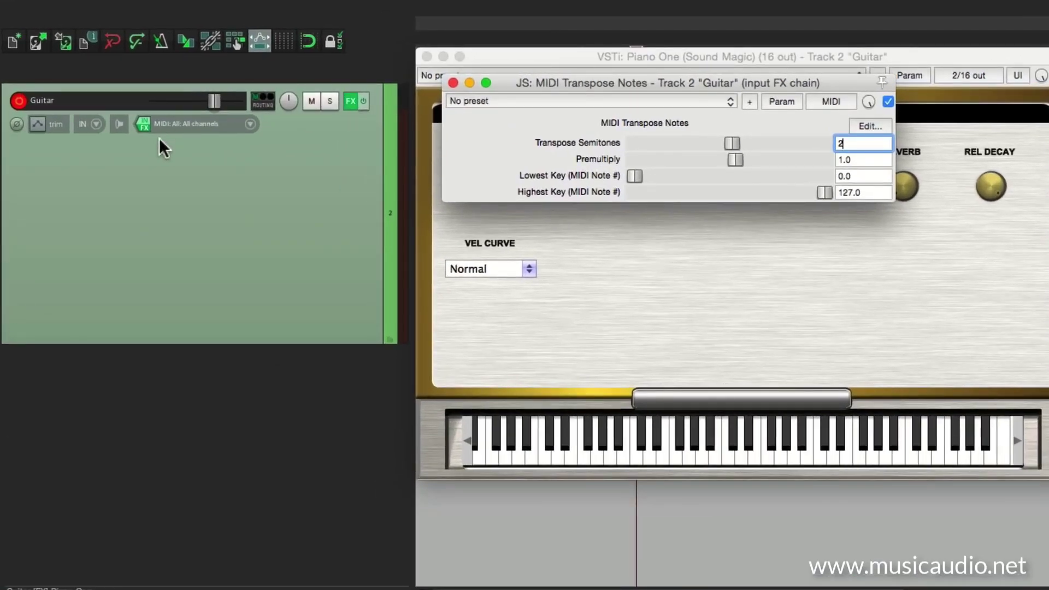
pyautogui.click(453, 83)
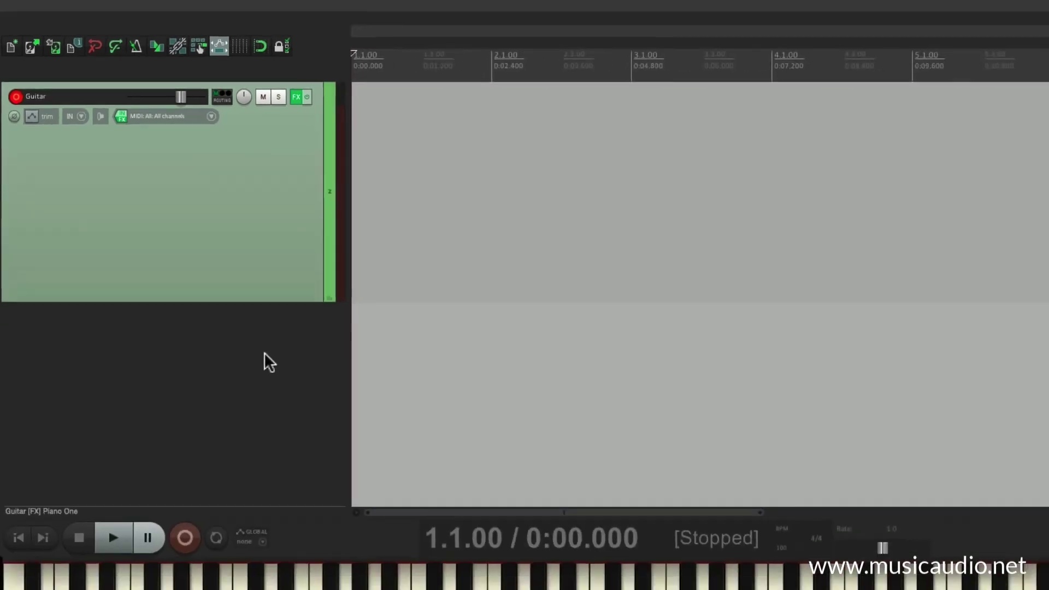
# Step: Record a short MIDI piano performance on the Guitar track from the project start, stopping shortly after bar 4
pyautogui.hotkey('ctrl', 'r')
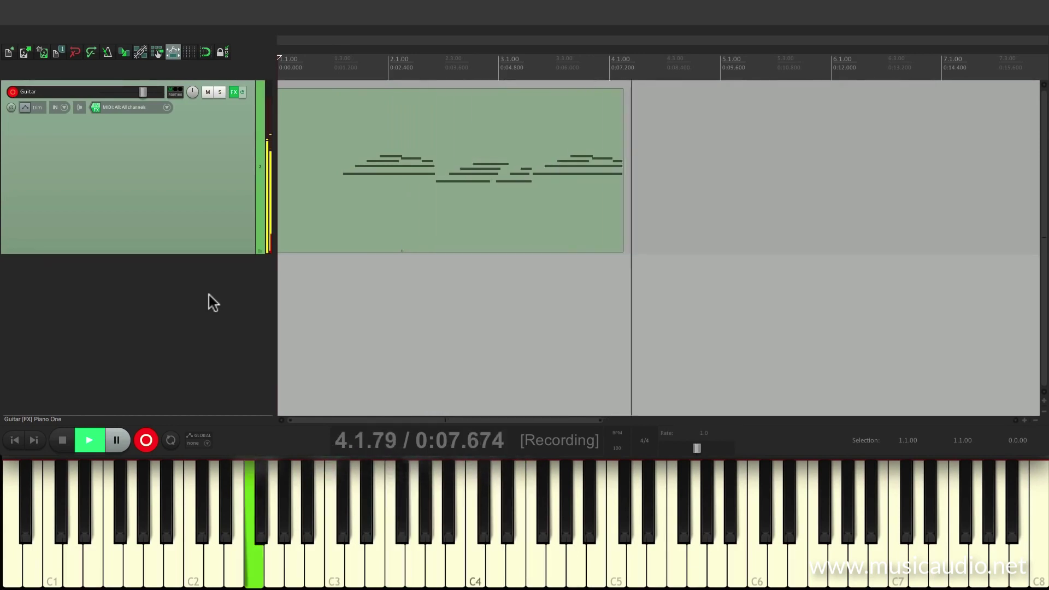
pyautogui.press('space')
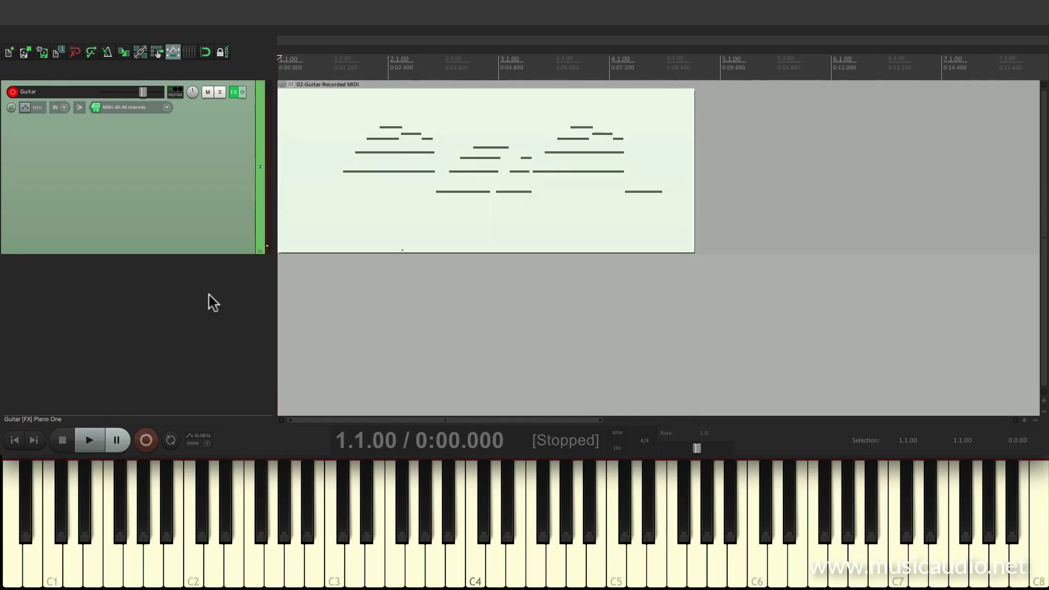
# Step: Open the recorded MIDI take in the MIDI editor and check the pitch of its first note
pyautogui.doubleClick(385, 143)
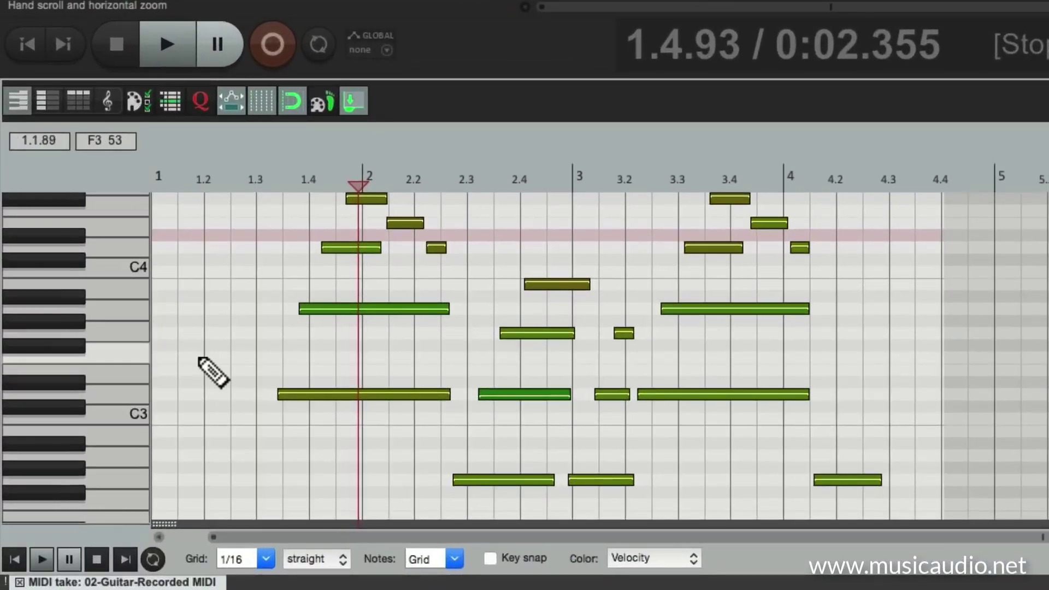
pyautogui.scroll(5, 212, 372)
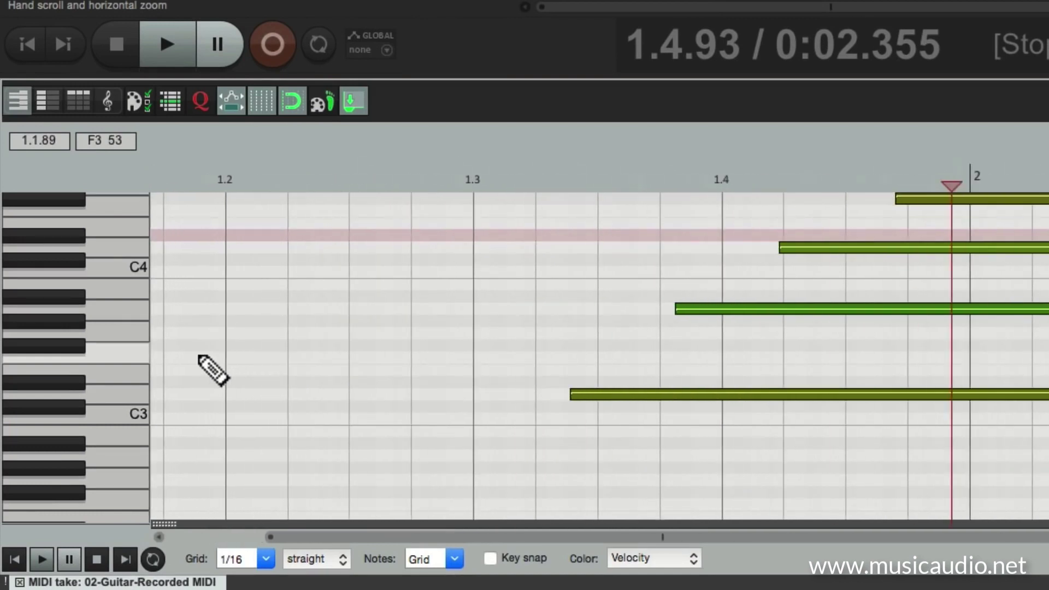
pyautogui.click(601, 394)
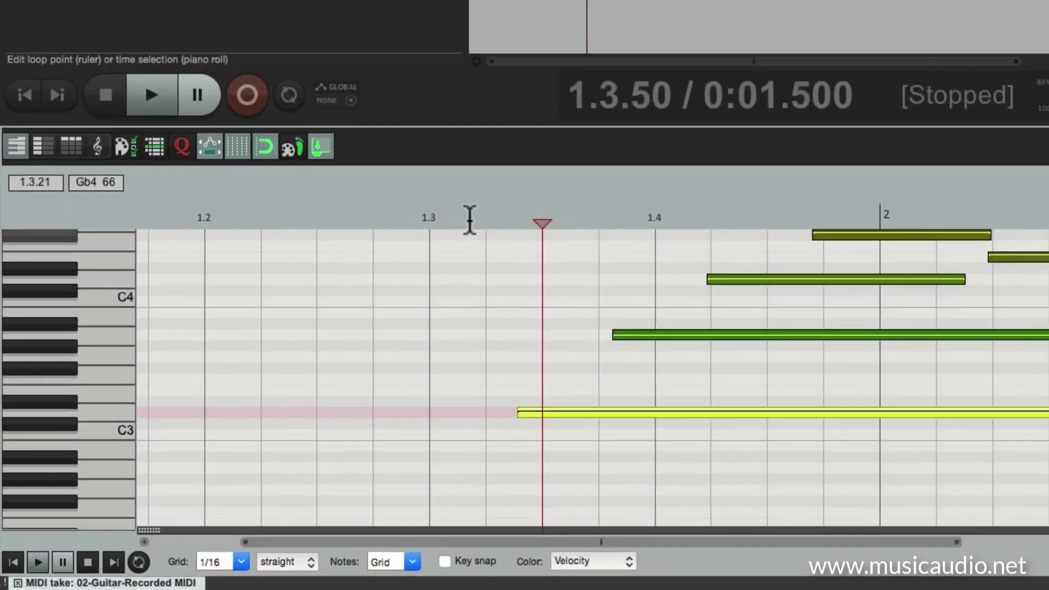
# Step: Play back the recorded MIDI take from 1.3, just before its first note, and stop after a few notes
pyautogui.click(470, 220)
pyautogui.press('space')
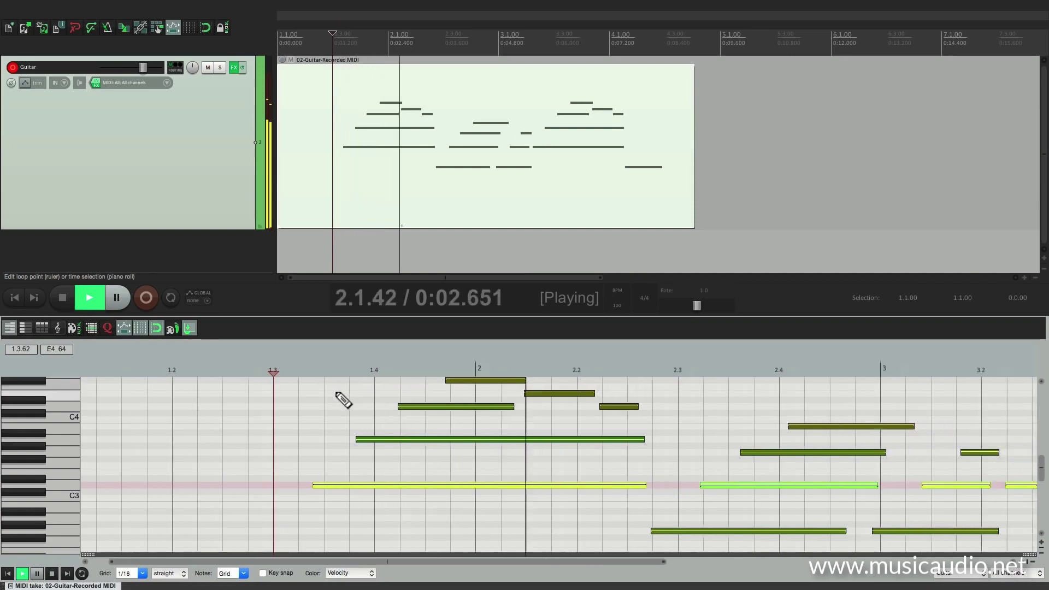
pyautogui.scroll(-2, 343, 404)
pyautogui.press('space')
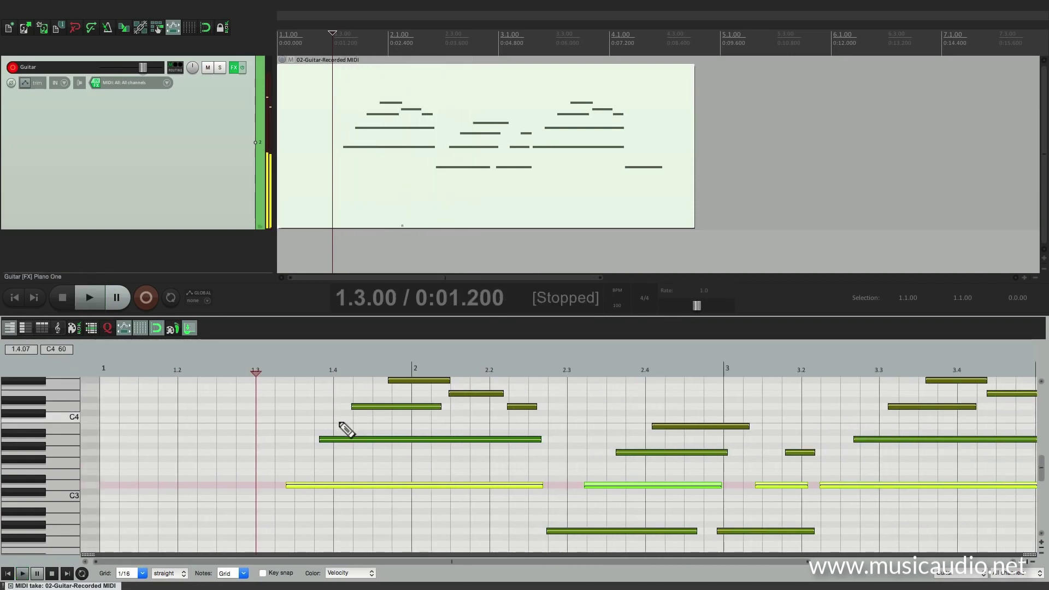
# Step: Open the MIDI Transpose Notes settings in the Guitar track's input FX
pyautogui.click(96, 83)
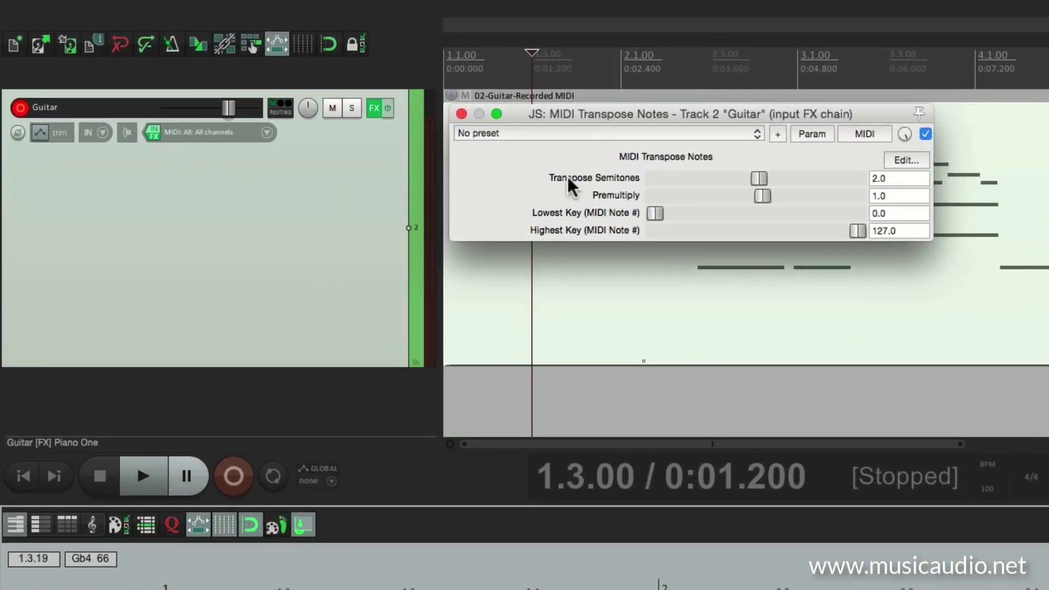